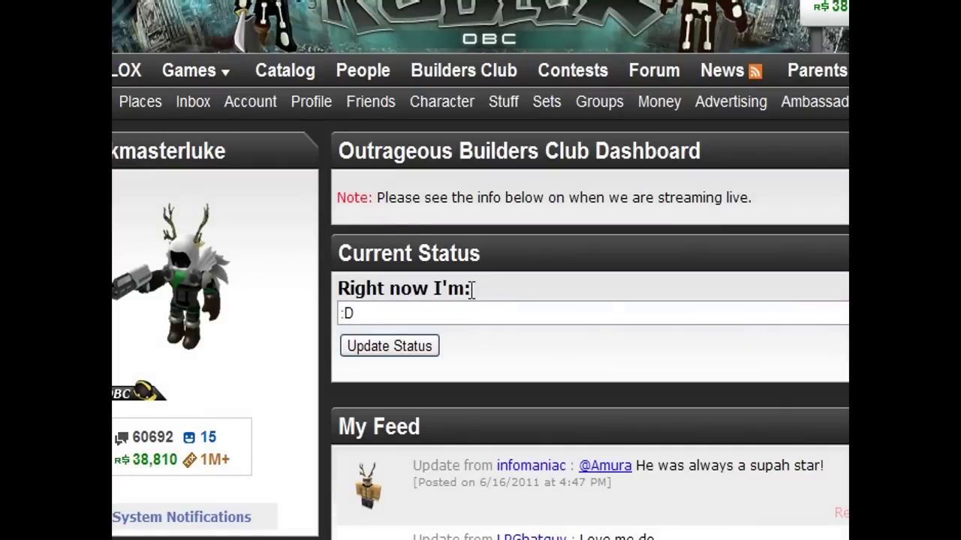
pyautogui.hscroll(3, 469, 287)
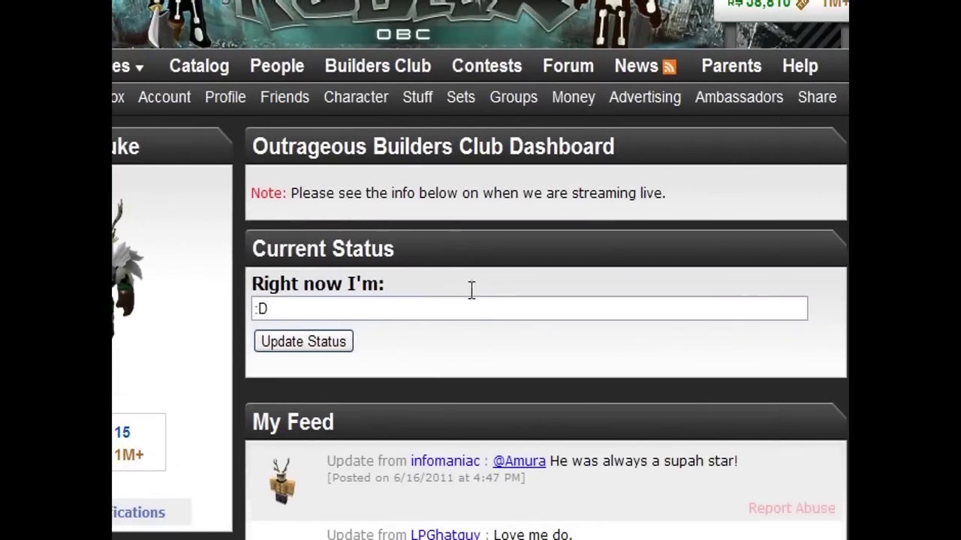
pyautogui.scroll(1, 473, 301)
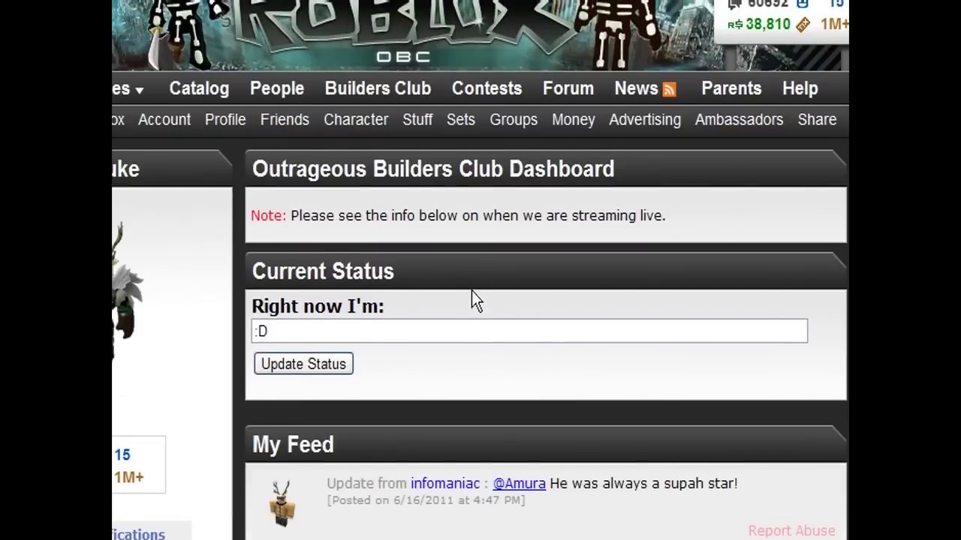
pyautogui.scroll(-1, 475, 300)
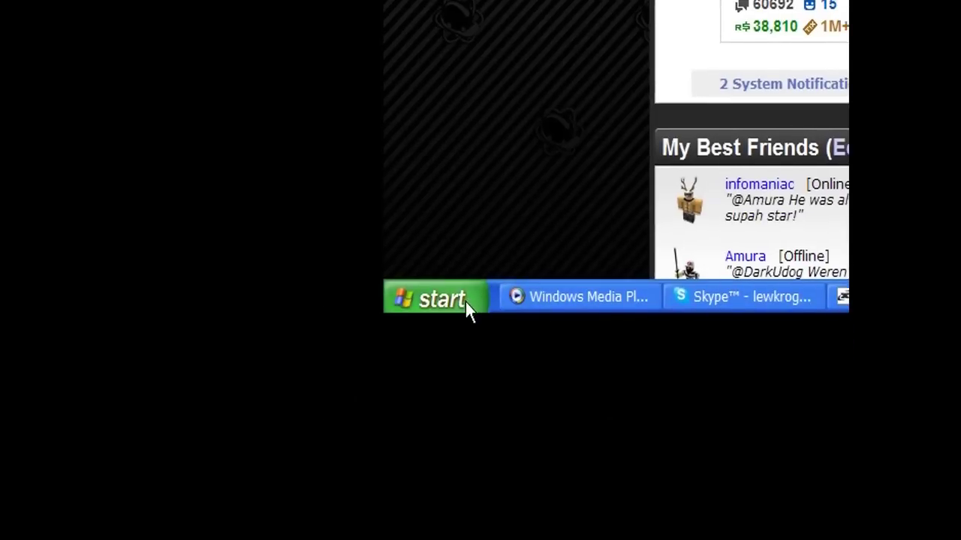
pyautogui.click(466, 309)
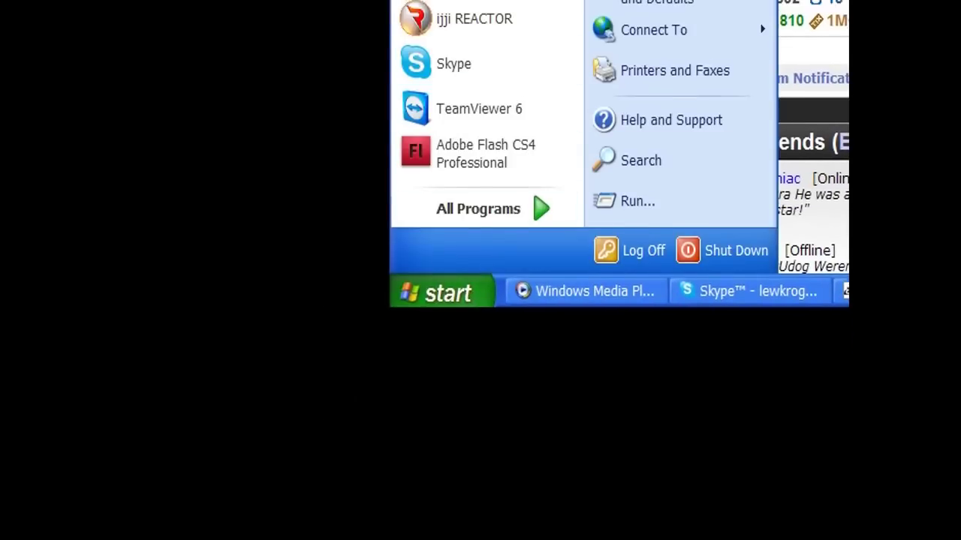
pyautogui.click(474, 299)
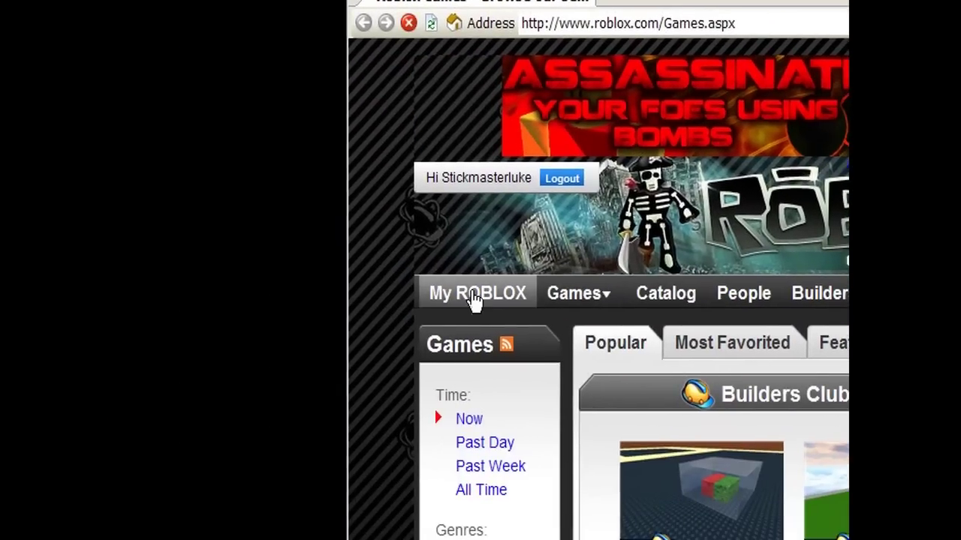
# Step: Go to the account's profile page and open the place "Grassy Field :D!" for editing in Roblox Studio
pyautogui.click(474, 298)
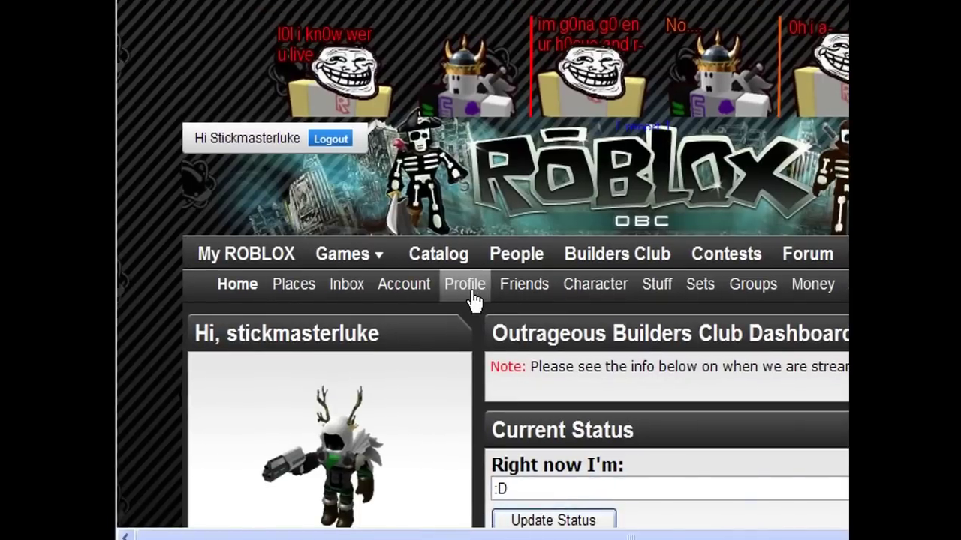
pyautogui.click(471, 299)
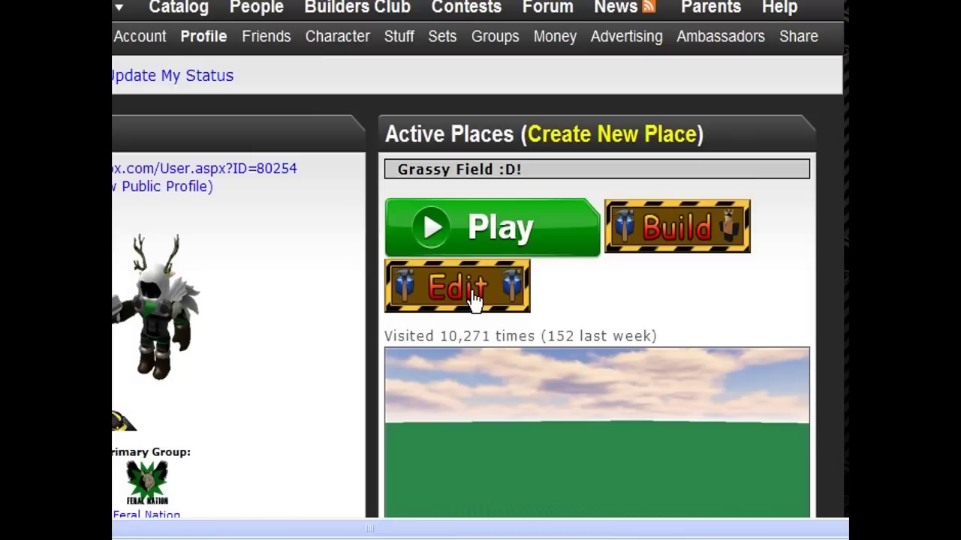
pyautogui.click(475, 298)
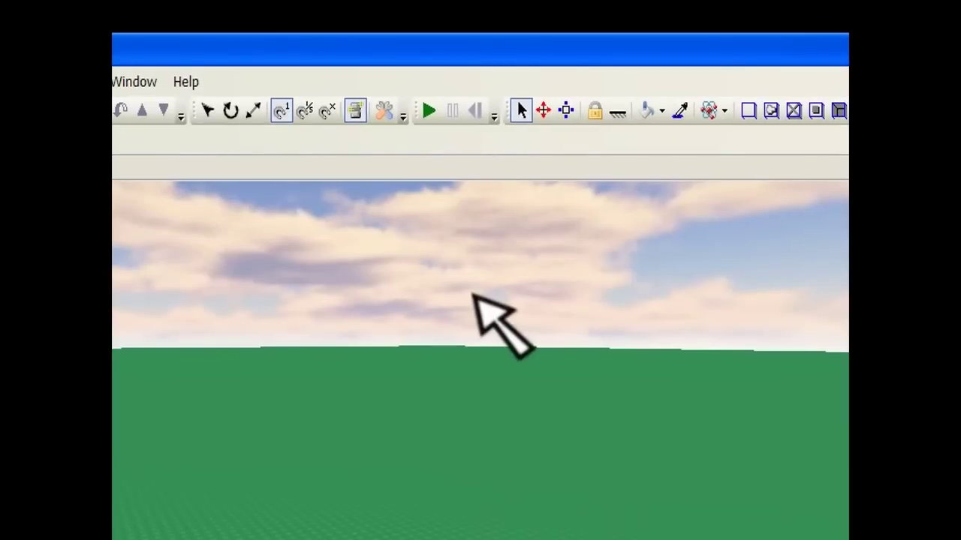
pyautogui.moveTo(472, 294); pyautogui.dragTo(472, 294, button='right')
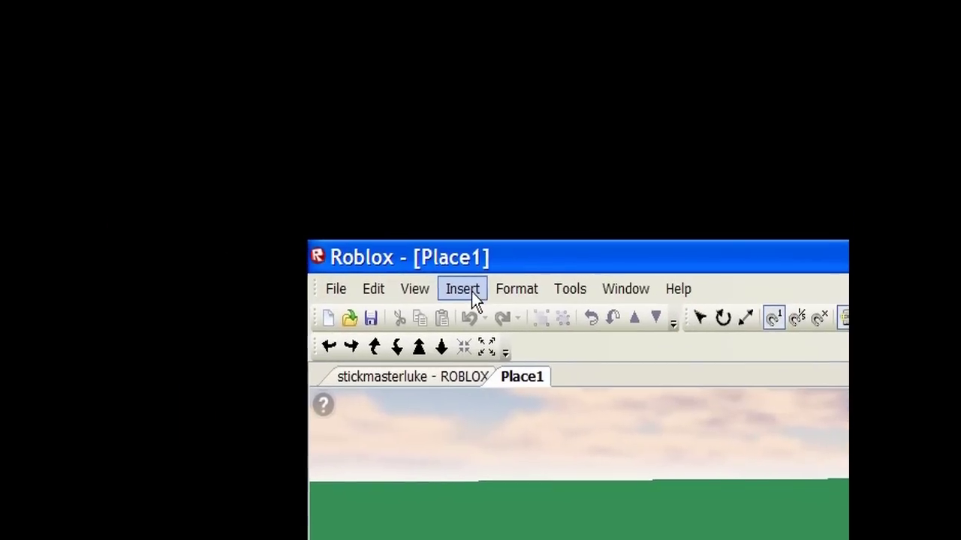
pyautogui.click(520, 293)
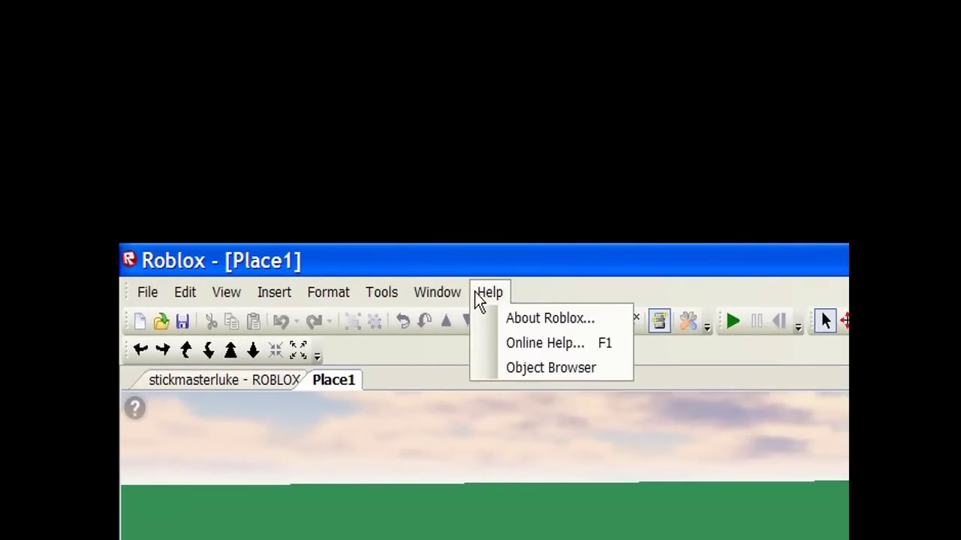
pyautogui.moveTo(416, 293)
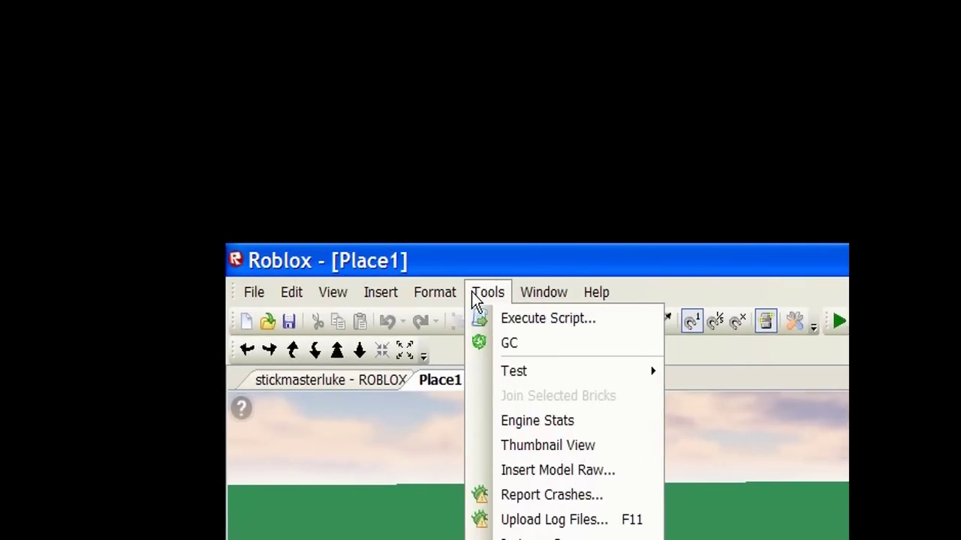
pyautogui.moveTo(333, 292)
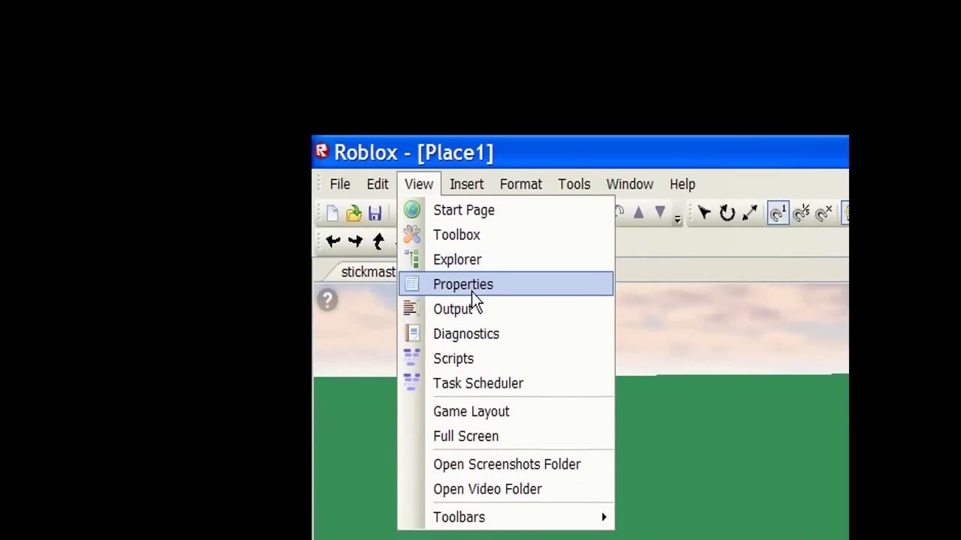
pyautogui.moveTo(629, 181)
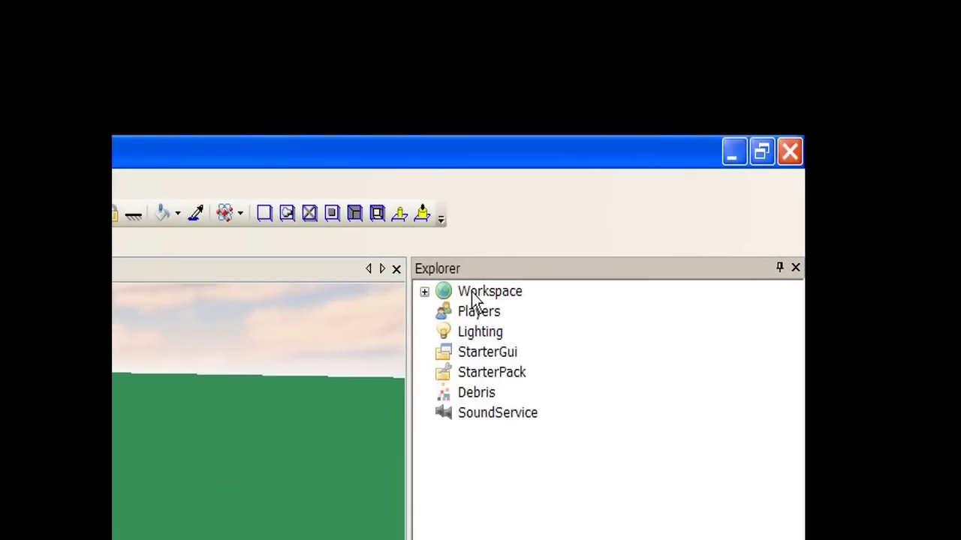
# Step: Expand the Workspace and delete the script listed first inside it
pyautogui.click(424, 292)
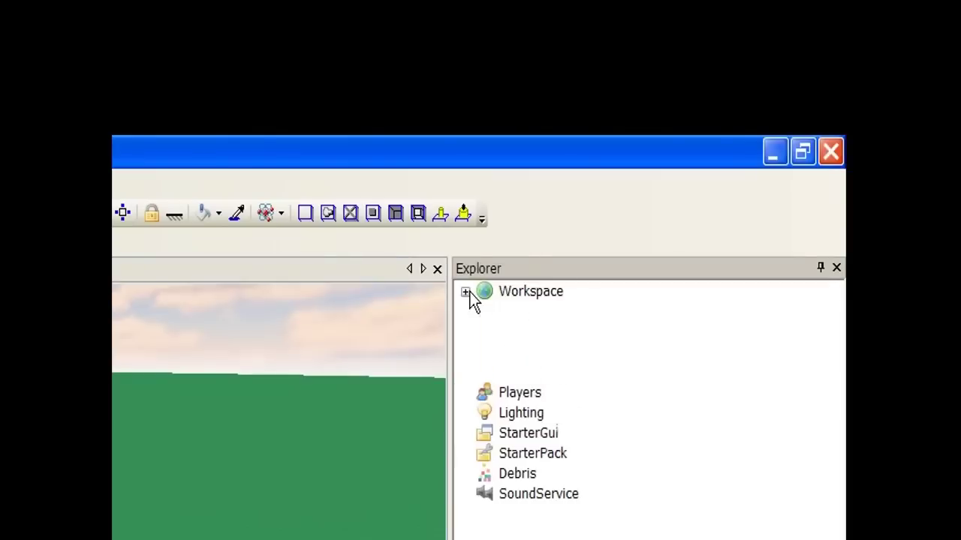
pyautogui.click(529, 312)
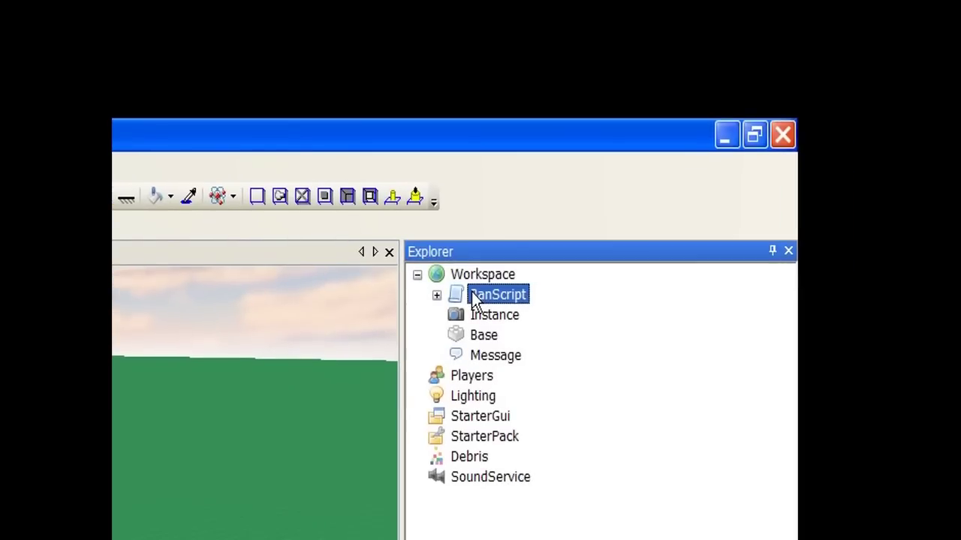
pyautogui.press('Delete')
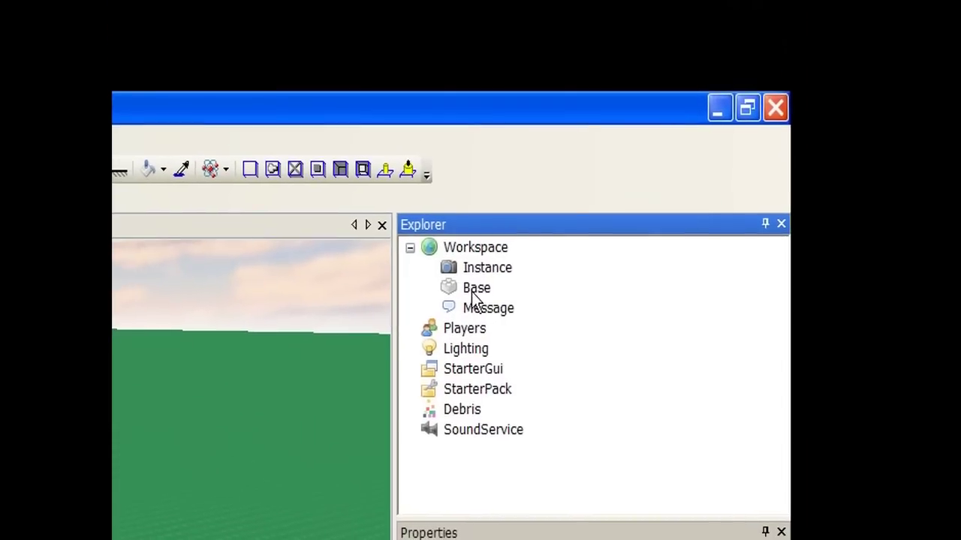
# Step: Examine the Base and the Instance camera in the Workspace, looking around the place in the 3D view
pyautogui.click(474, 292)
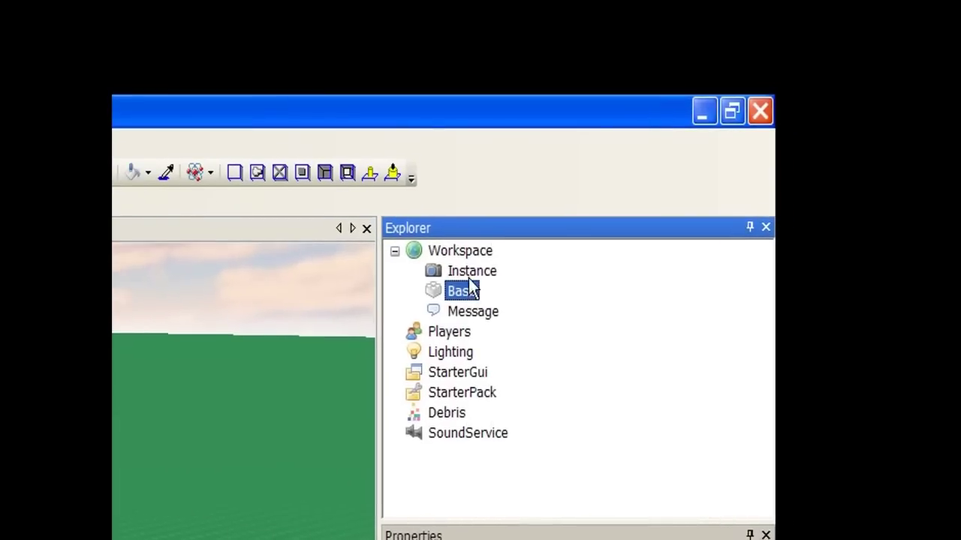
pyautogui.click(470, 273)
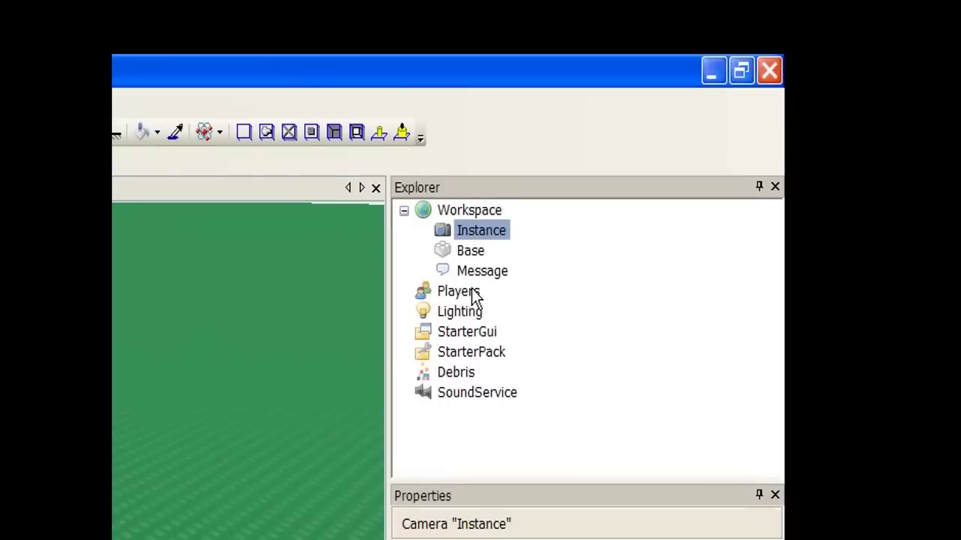
pyautogui.click(466, 294)
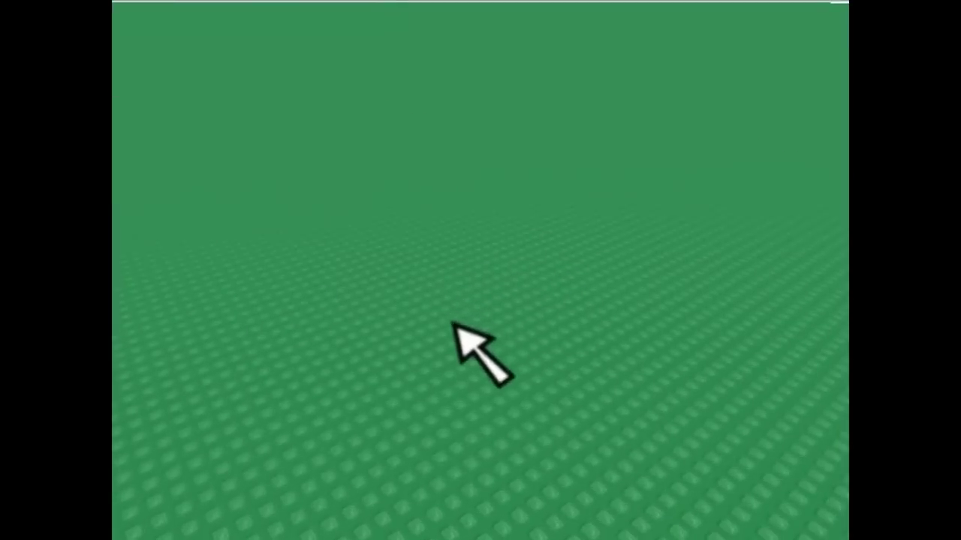
pyautogui.moveTo(453, 325); pyautogui.dragTo(473, 295, button='right')
# Step: Delete the Message object from the Workspace
pyautogui.click(474, 300)
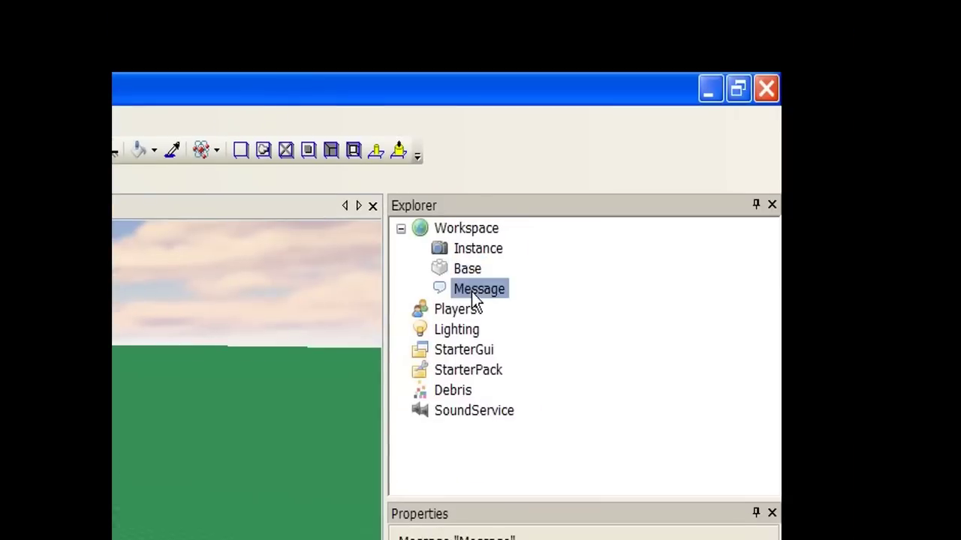
pyautogui.click(475, 257)
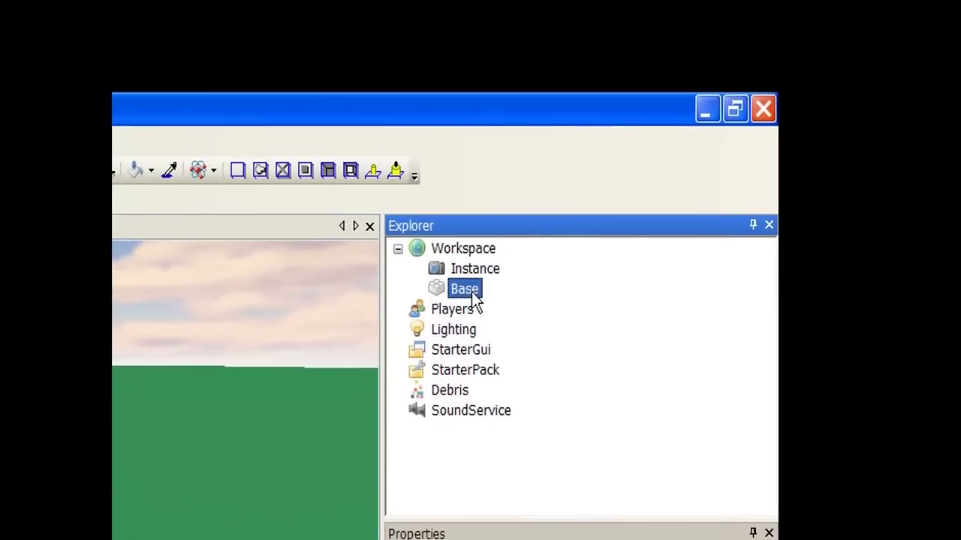
# Step: Examine the Players, Lighting, StarterGui and StarterPack services of the place one after another
pyautogui.click(465, 279)
pyautogui.click(473, 302)
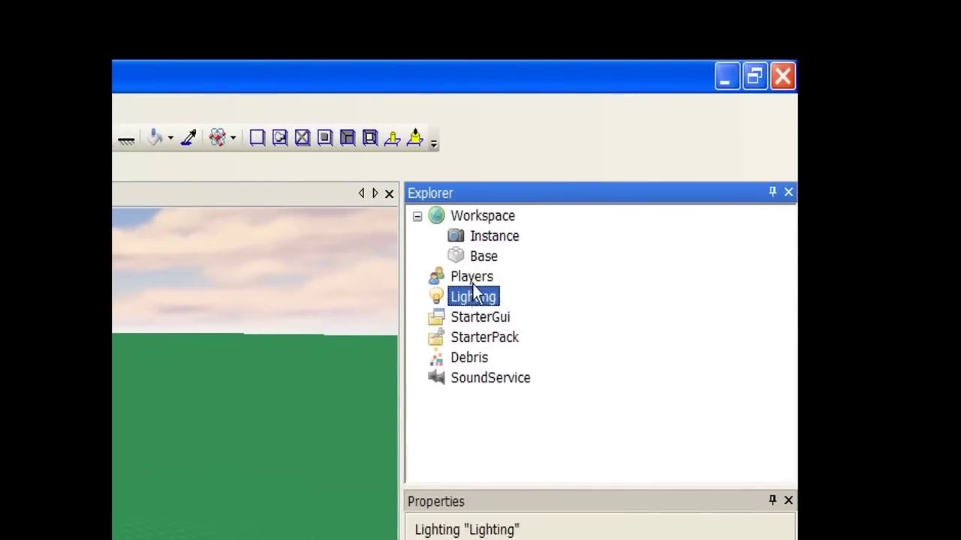
pyautogui.click(472, 285)
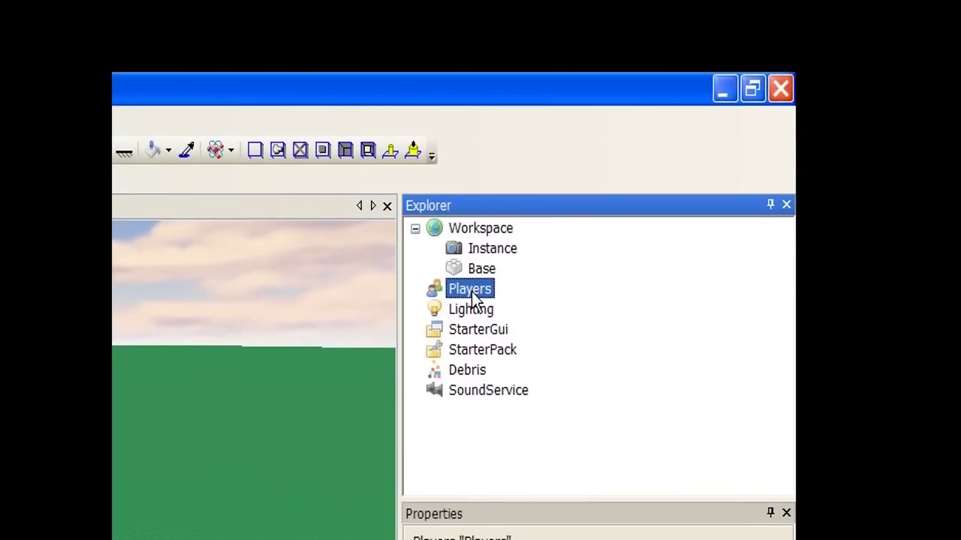
pyautogui.click(472, 309)
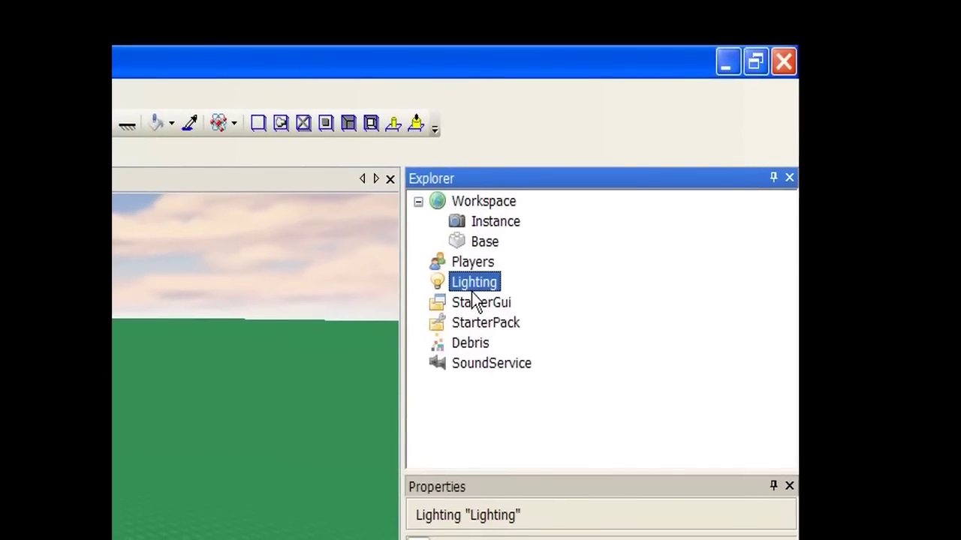
pyautogui.scroll(2, 470, 285)
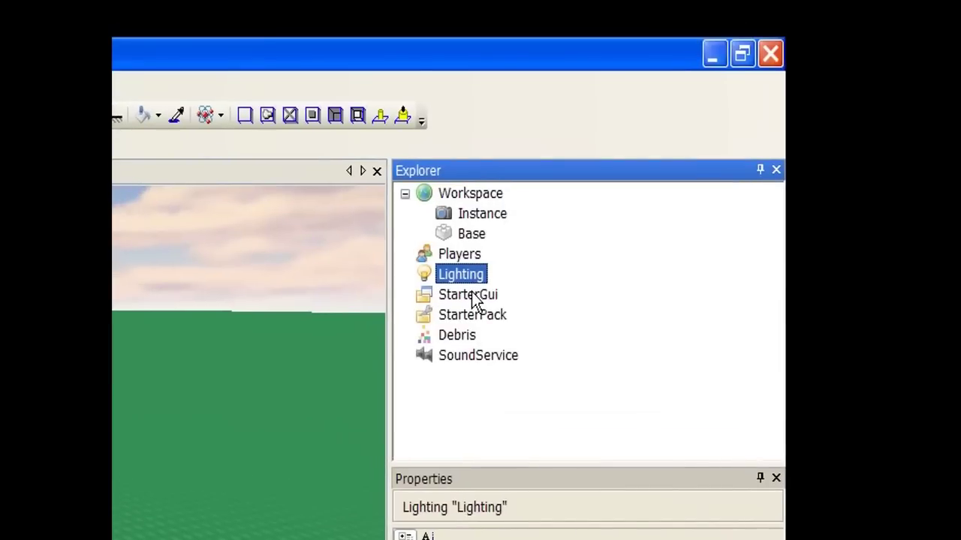
pyautogui.click(472, 296)
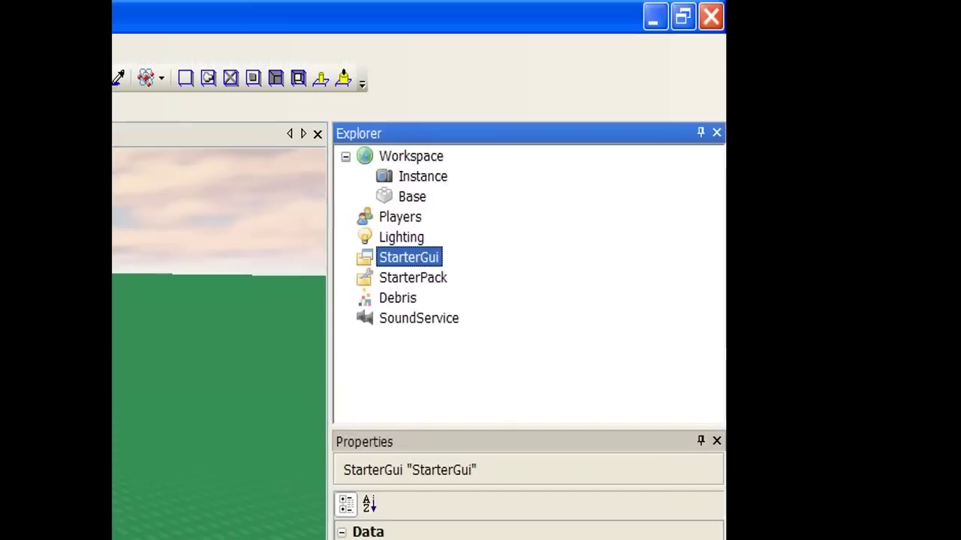
pyautogui.click(431, 284)
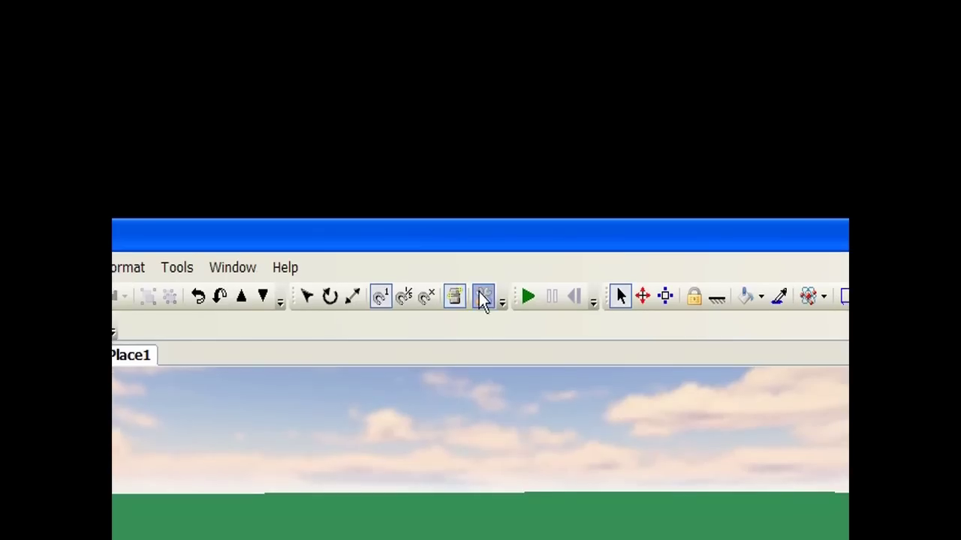
# Step: Insert the blue IceHammer from the Tools & Weapons models into the StarterPack
pyautogui.click(482, 298)
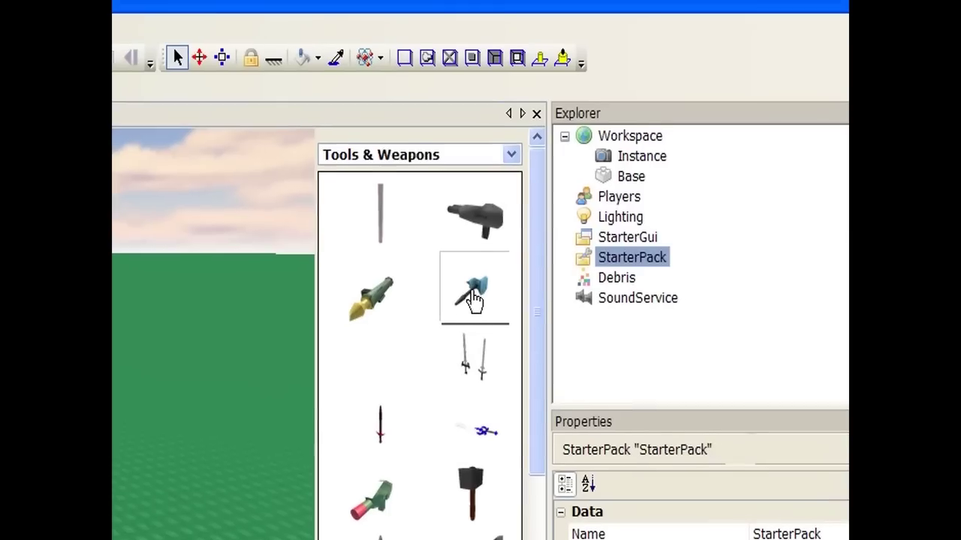
pyautogui.click(578, 375)
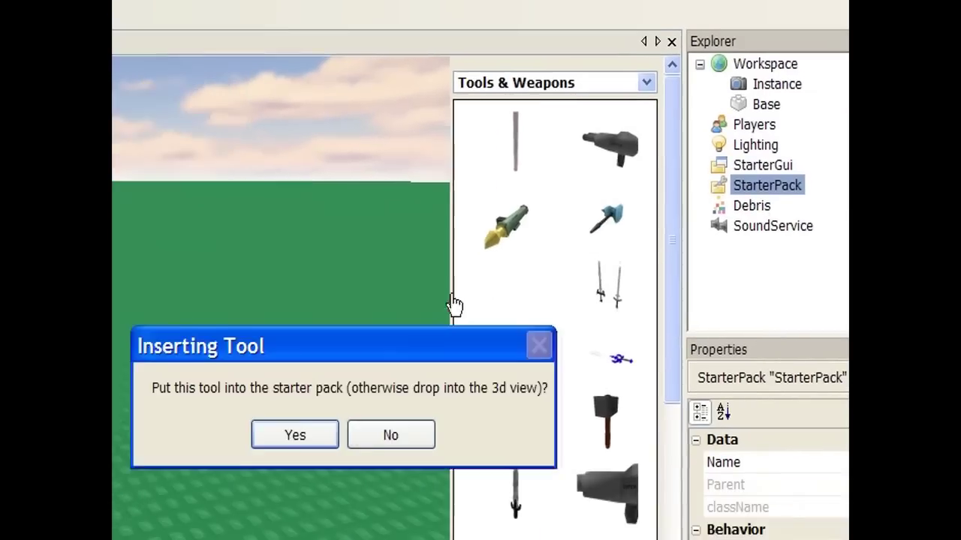
pyautogui.click(334, 436)
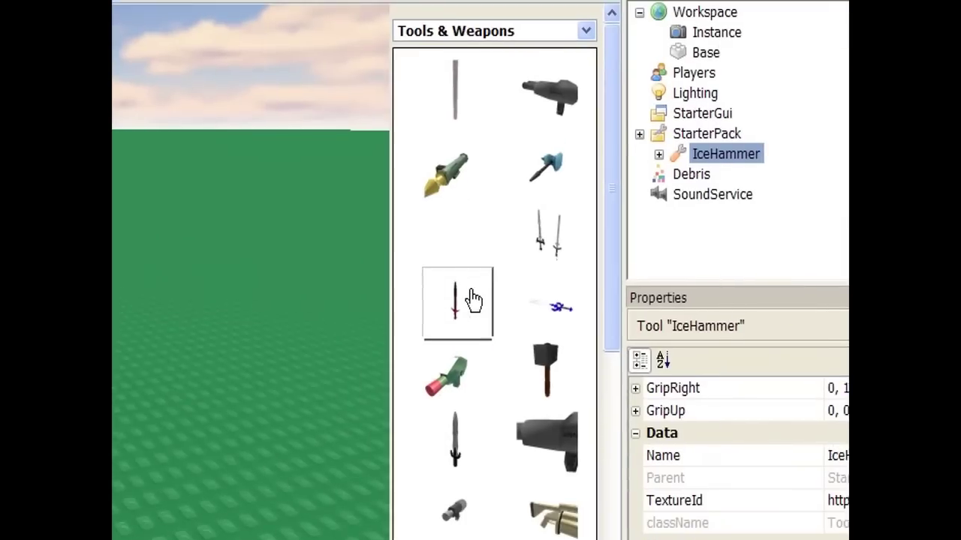
# Step: Insert the red and black Zar`roc sword from Tools & Weapons into the 3D view and locate it under Workspace
pyautogui.click(231, 430)
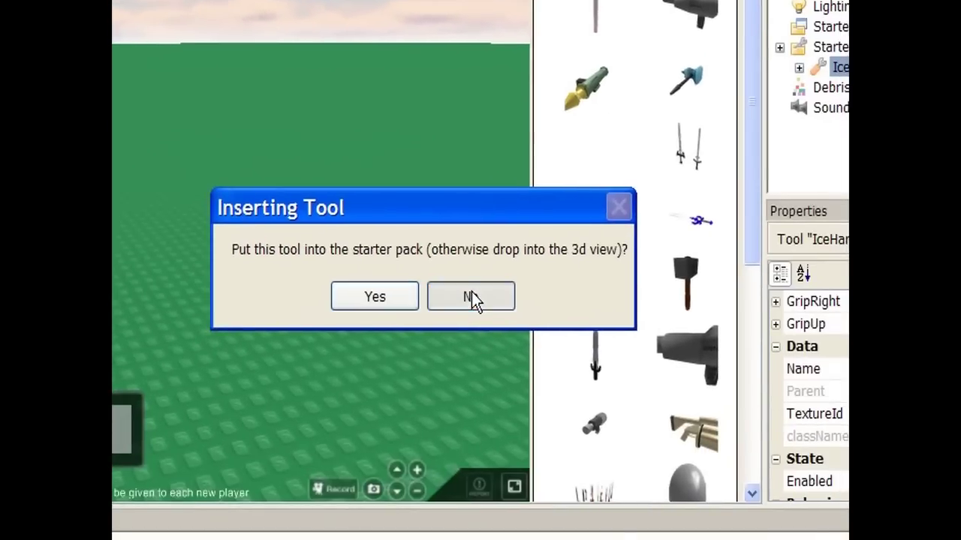
pyautogui.click(486, 388)
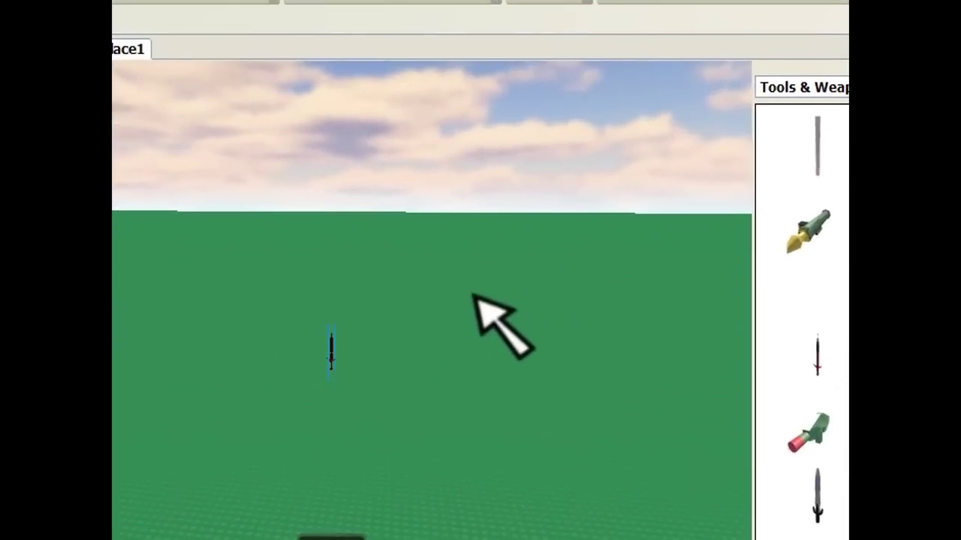
pyautogui.scroll(3, 474, 299)
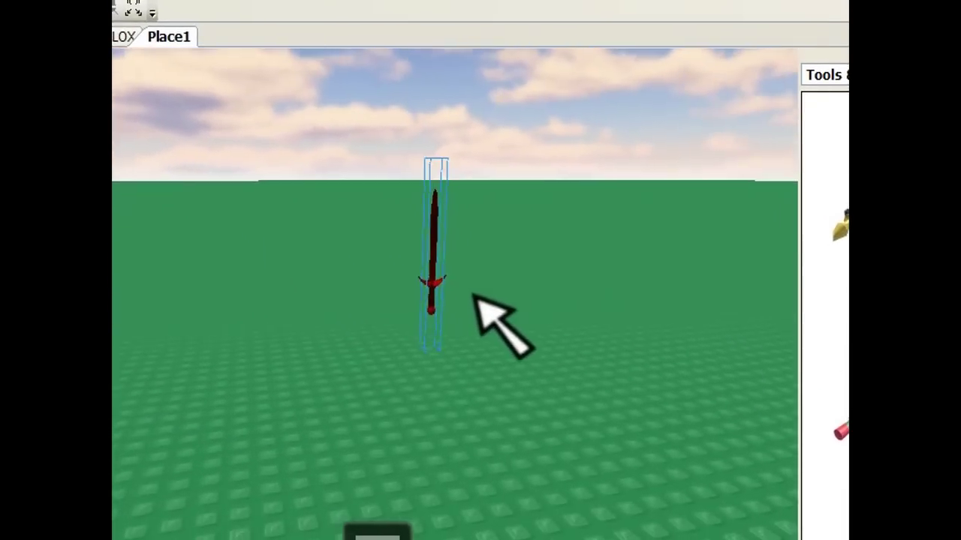
pyautogui.scroll(3, 472, 304)
pyautogui.scroll(-3, 471, 304)
pyautogui.click(476, 300)
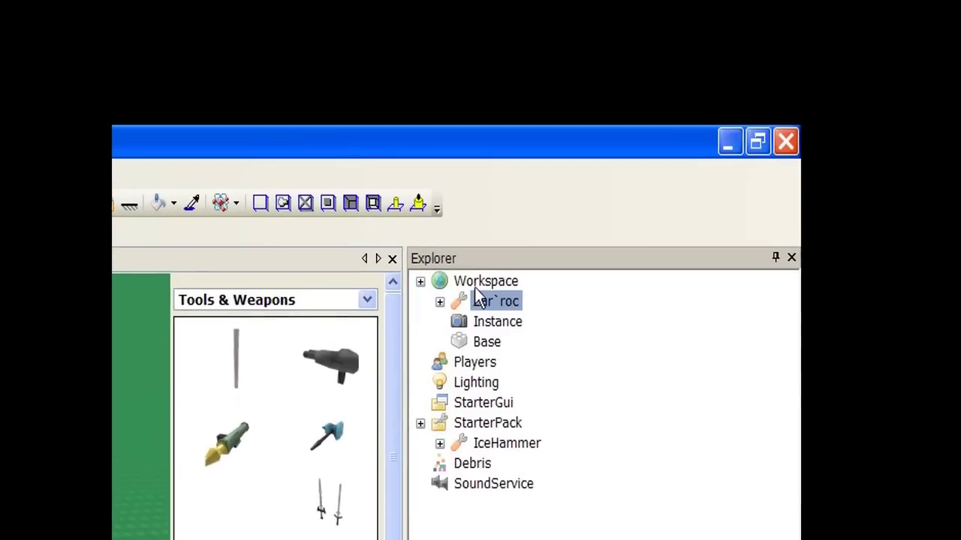
pyautogui.click(482, 285)
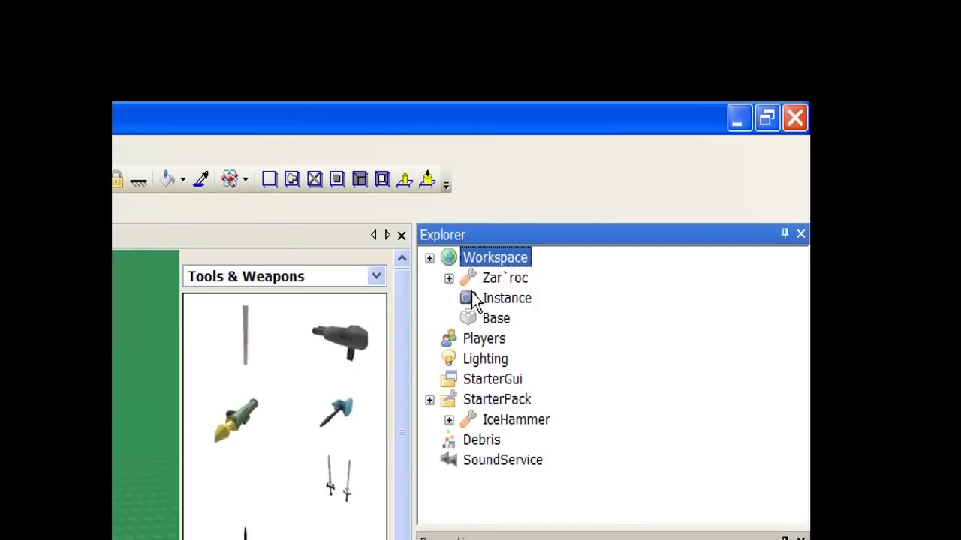
# Step: Move the Zar`roc tool from the Workspace into the StarterPack
pyautogui.click(489, 319)
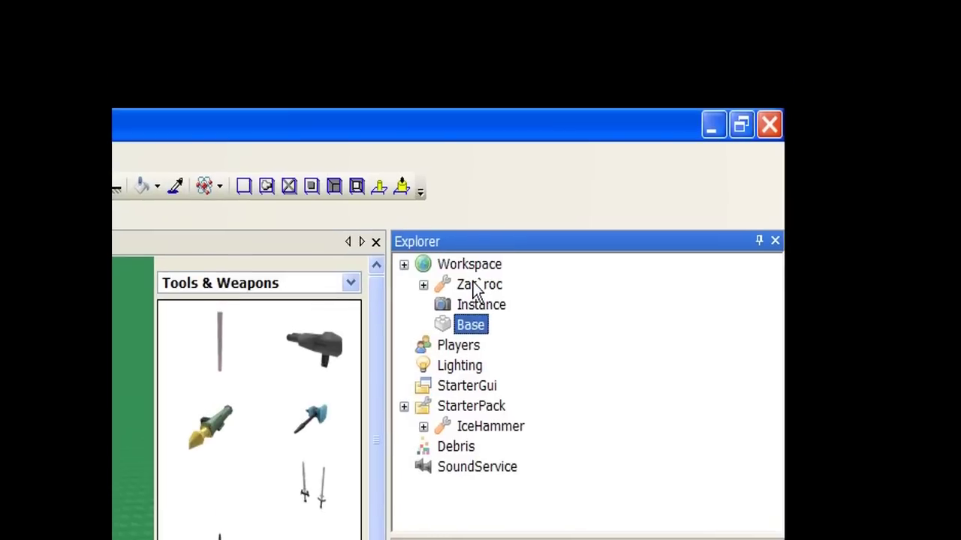
pyautogui.click(493, 281)
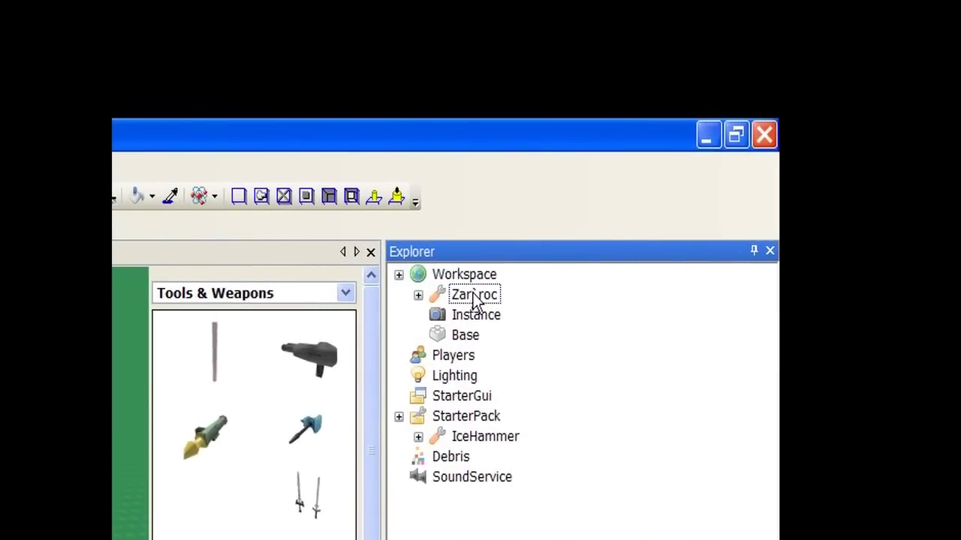
pyautogui.moveTo(474, 299); pyautogui.dragTo(464, 417)
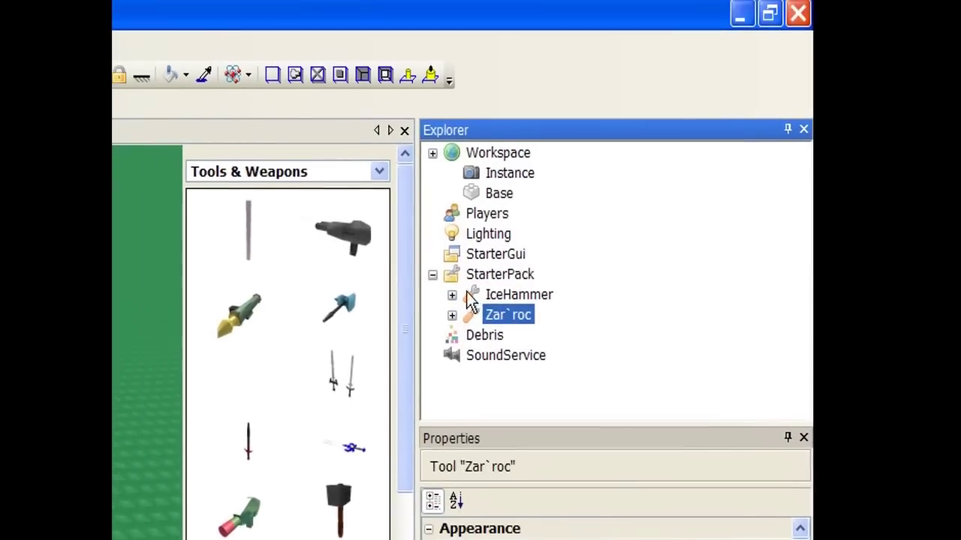
# Step: Examine the script, Local Gui and Handle inside the StarterPack's IceHammer, and collapse the tool again
pyautogui.click(403, 272)
pyautogui.click(472, 288)
pyautogui.click(489, 307)
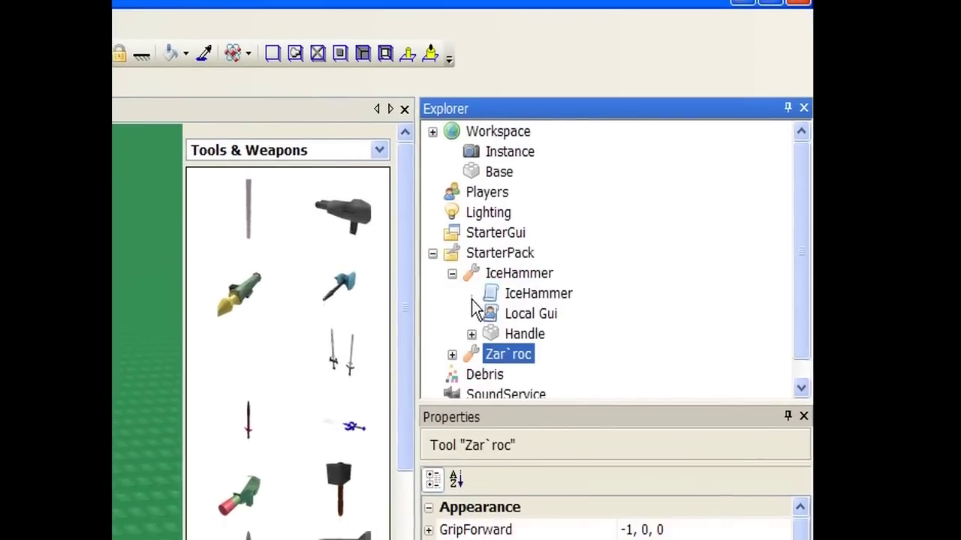
pyautogui.click(510, 368)
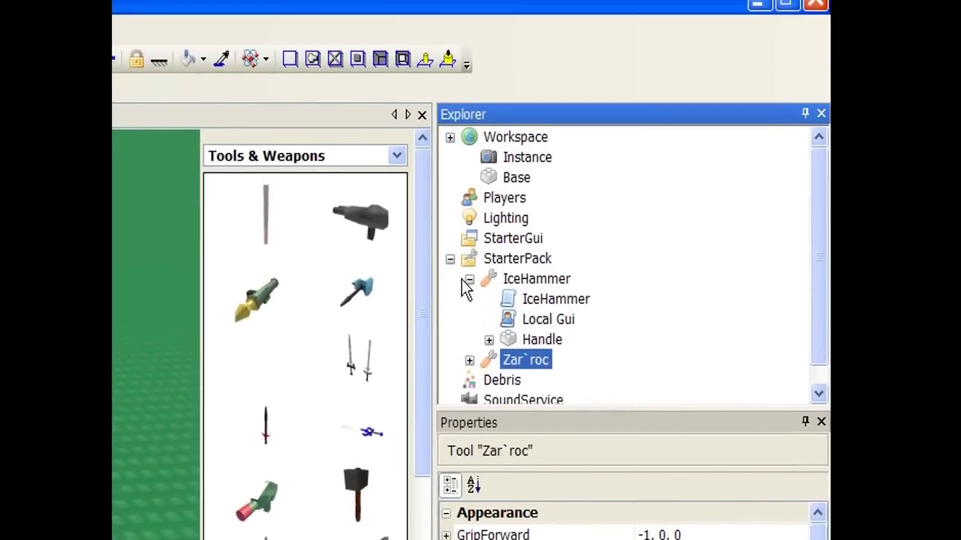
pyautogui.click(448, 231)
pyautogui.click(515, 230)
pyautogui.click(503, 251)
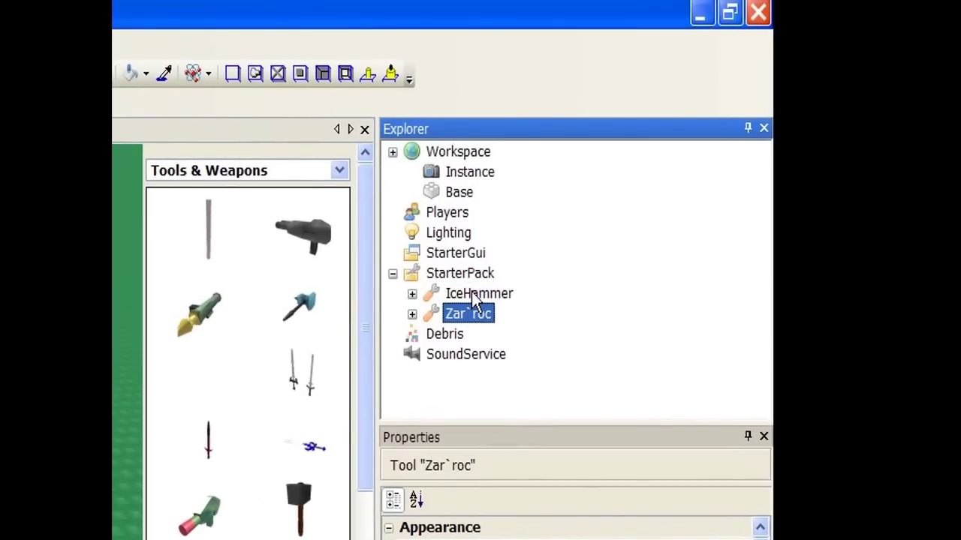
# Step: Delete the IceHammer and Zar`roc tools from the StarterPack and hide the Tools & Weapons toolbox
pyautogui.click(473, 296)
pyautogui.click(474, 315)
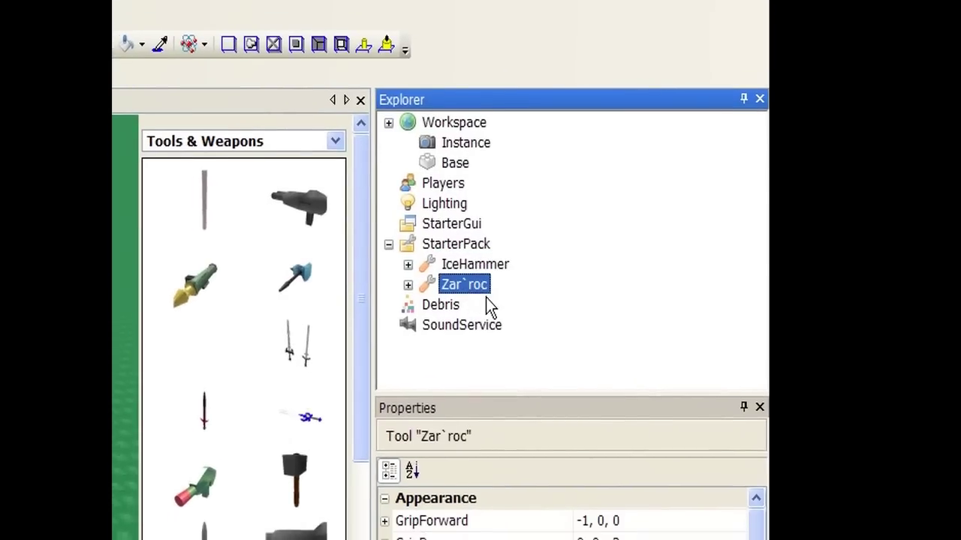
pyautogui.keyDown('ctrl'); pyautogui.click(448, 265); pyautogui.keyUp('ctrl')
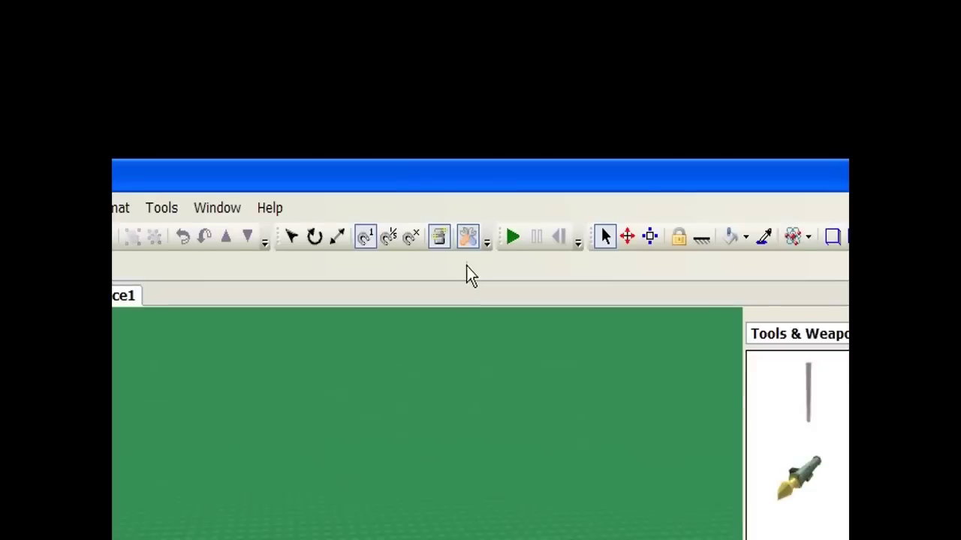
pyautogui.click(0, 62)
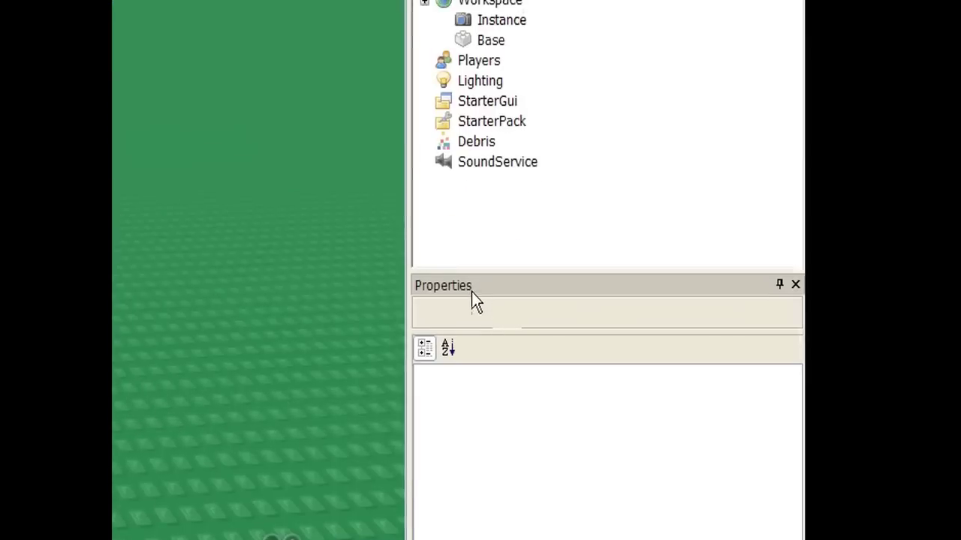
# Step: Show the properties of the Base part in the Workspace
pyautogui.click(431, 452)
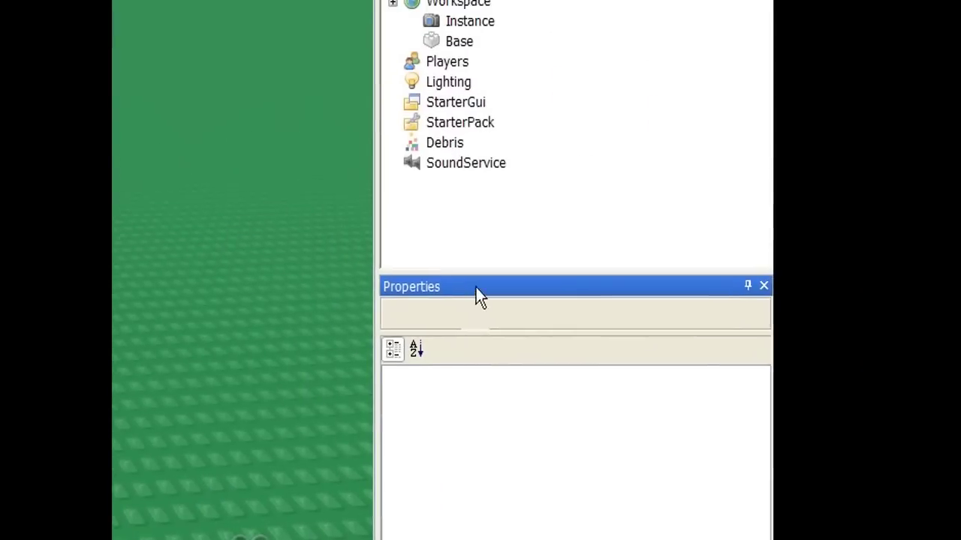
pyautogui.moveTo(474, 294)
pyautogui.mouseDown()
pyautogui.moveTo(485, 305)
pyautogui.moveTo(521, 296)
pyautogui.moveTo(960, 407)
pyautogui.moveTo(494, 294)
pyautogui.moveTo(553, 264)
pyautogui.moveTo(533, 289)
pyautogui.moveTo(474, 299)
pyautogui.mouseUp()
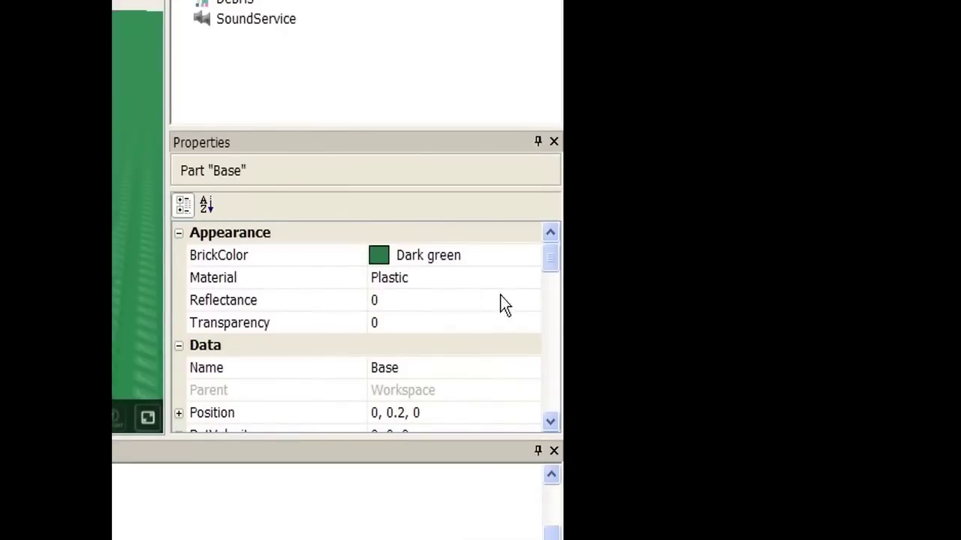
pyautogui.scroll(-1, 474, 300)
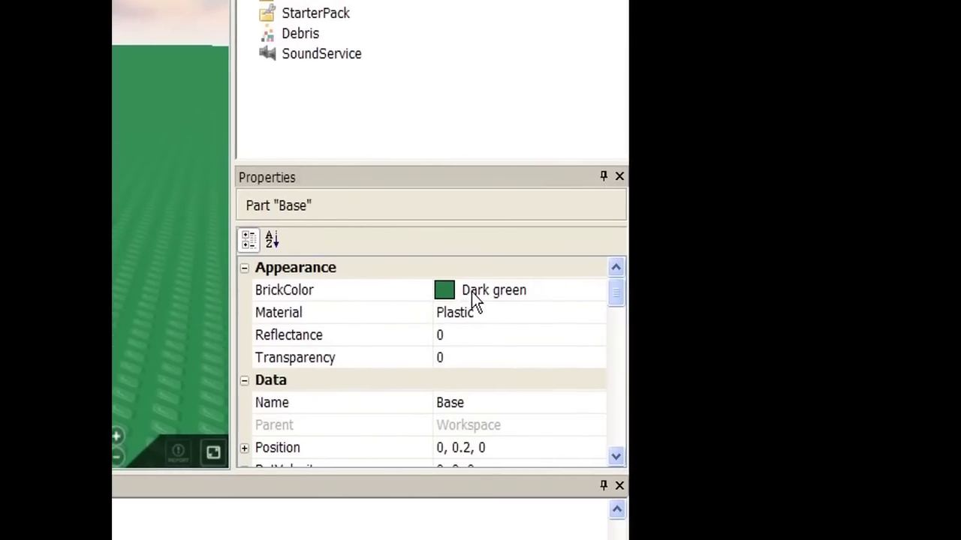
# Step: Try Pastel yellow, Brick yellow and Black as the Base's BrickColor, and restore Dark green
pyautogui.click(329, 298)
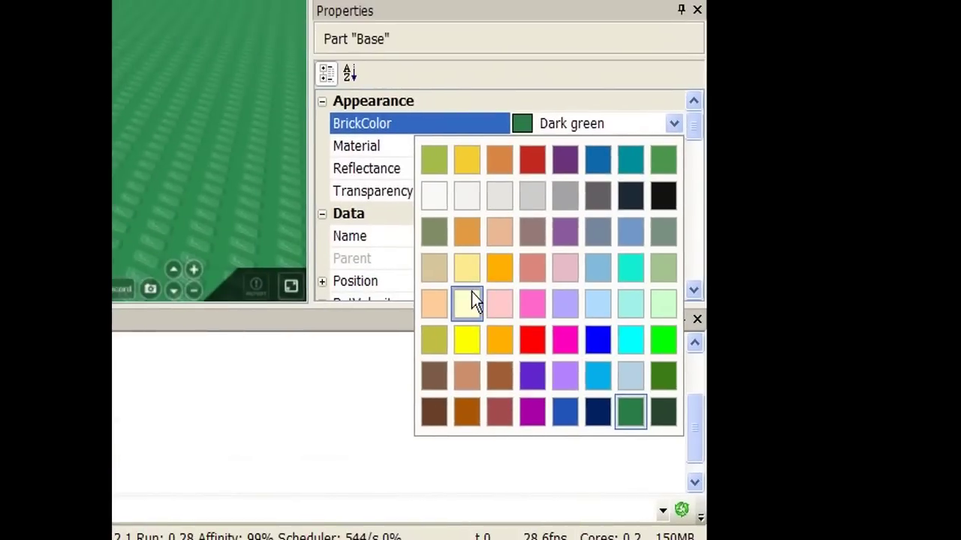
pyautogui.click(473, 302)
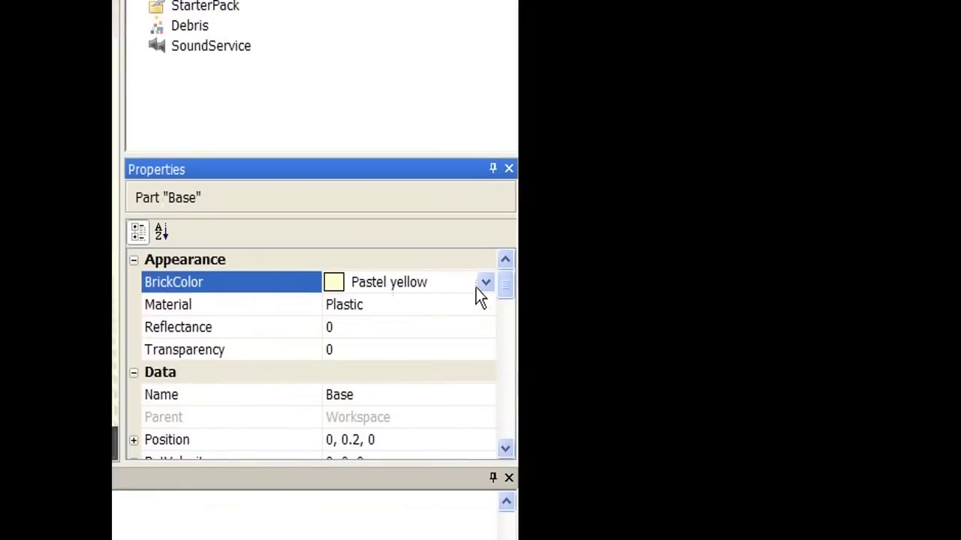
pyautogui.click(671, 127)
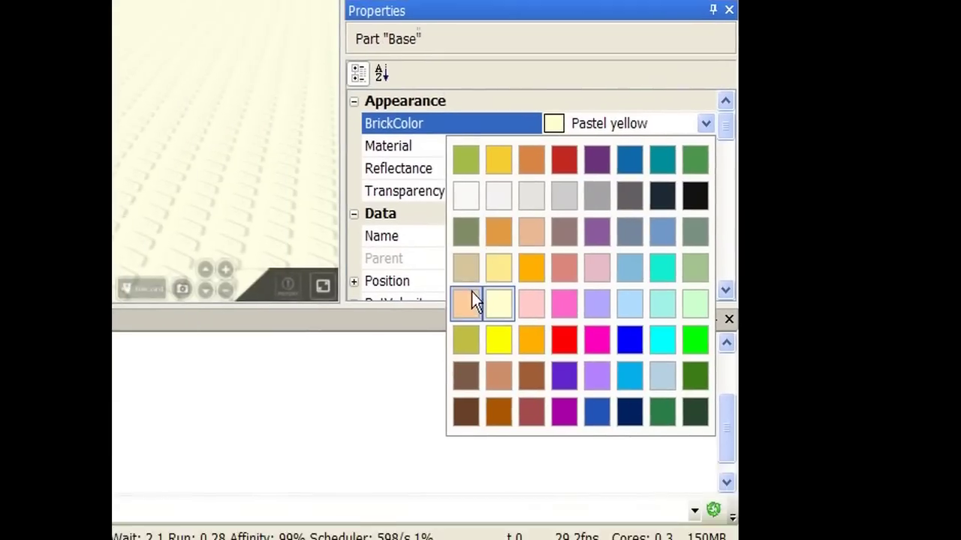
pyautogui.click(235, 439)
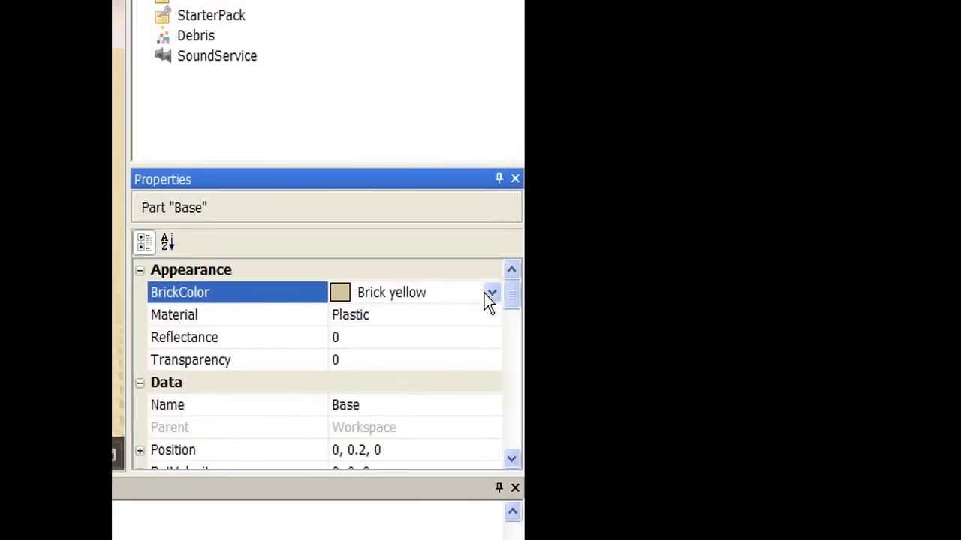
pyautogui.click(683, 163)
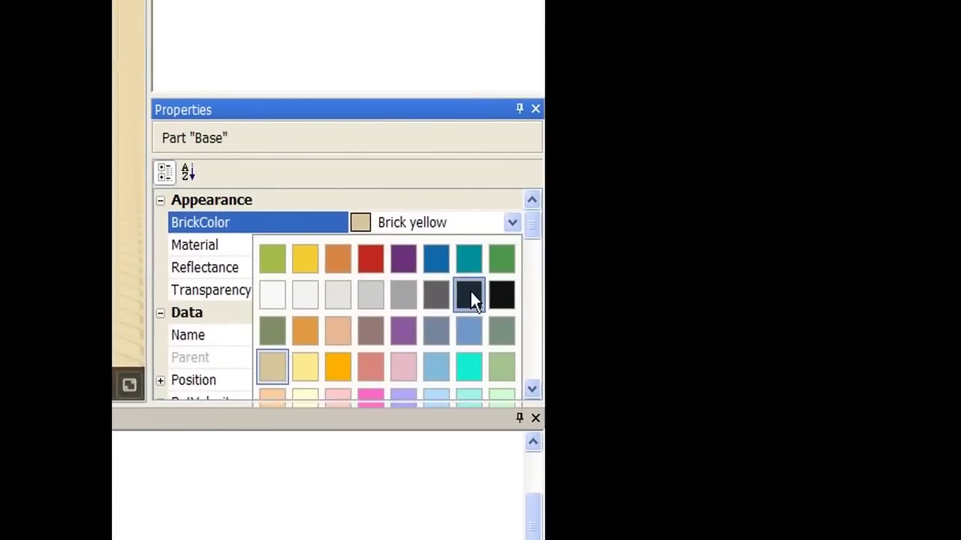
pyautogui.click(470, 295)
pyautogui.click(512, 222)
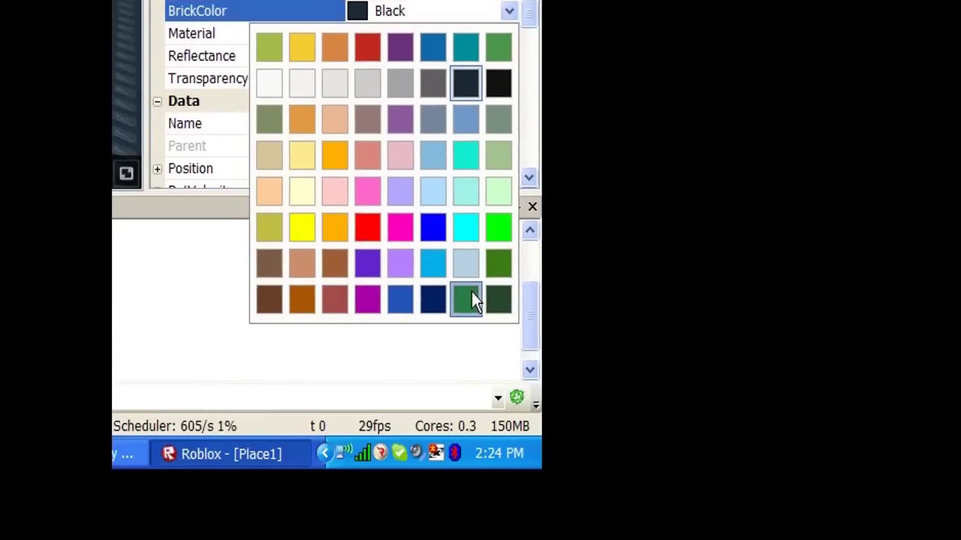
pyautogui.click(473, 301)
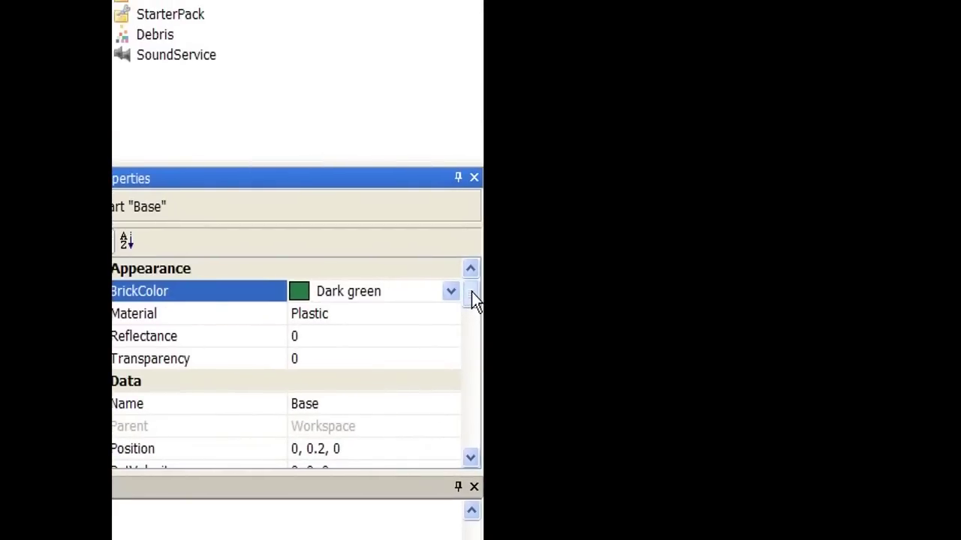
# Step: Look at the Material options of the Base part and keep Plastic
pyautogui.click(450, 313)
pyautogui.click(451, 313)
pyautogui.click(368, 339)
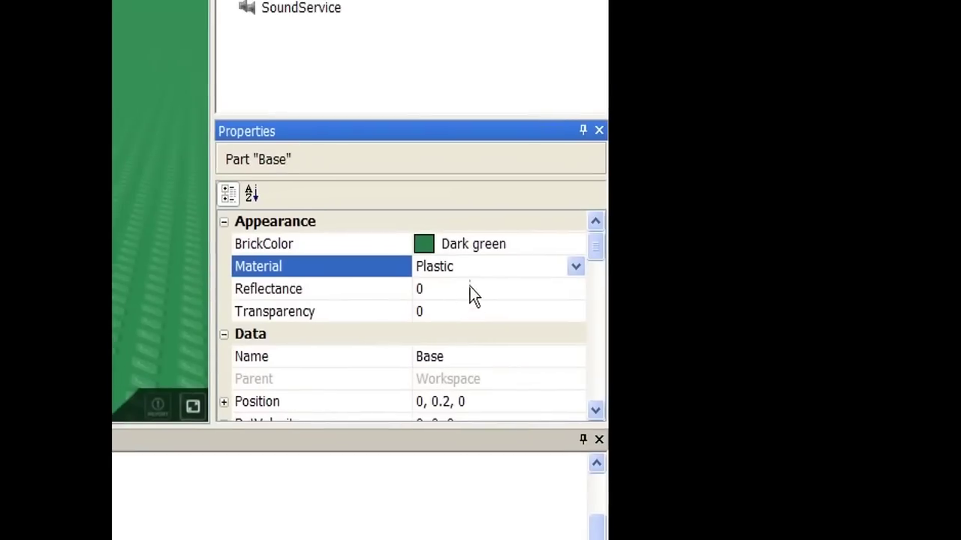
# Step: Try the Base's Reflectance at 0.5 and 1, and reset it to 0
pyautogui.click(458, 287)
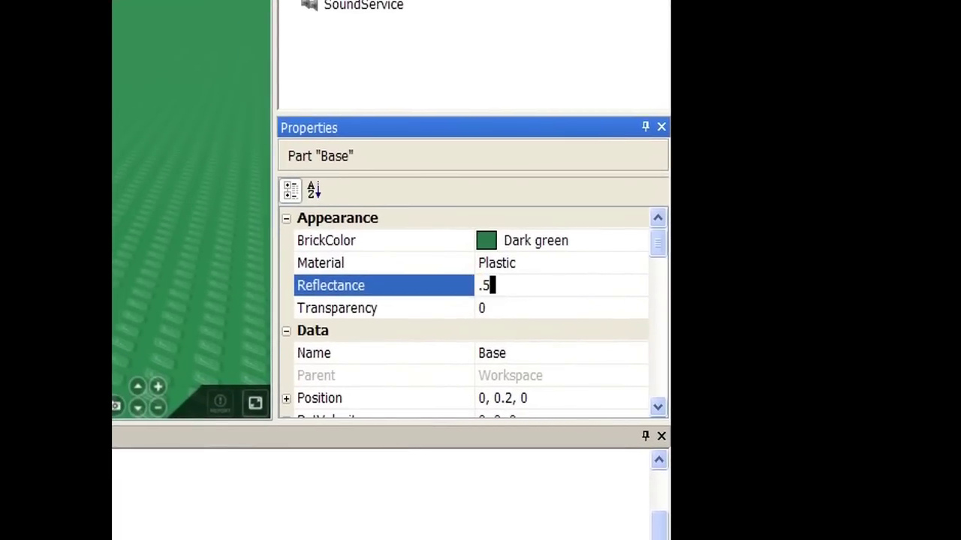
pyautogui.press('Return')
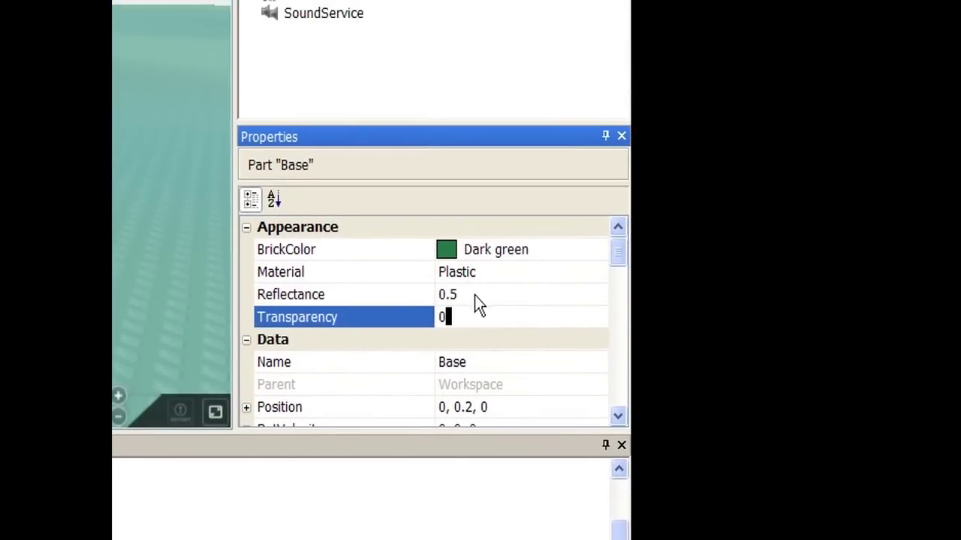
pyautogui.click(469, 271)
pyautogui.write('1')
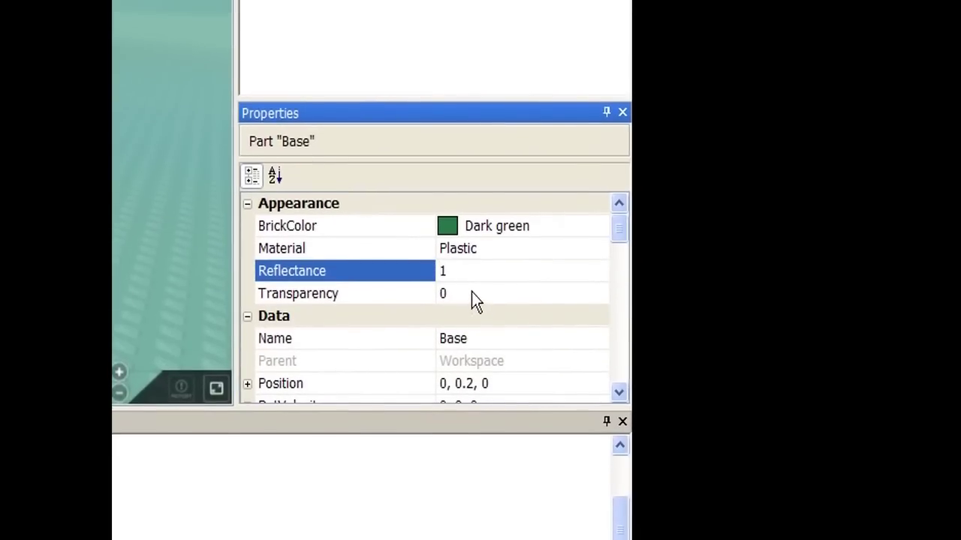
pyautogui.click(471, 293)
pyautogui.click(440, 268)
pyautogui.write('0')
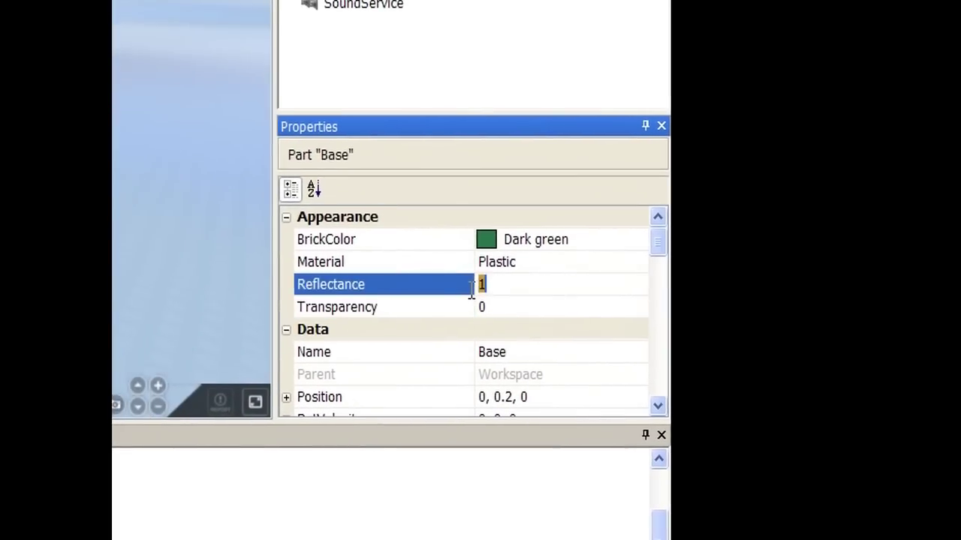
# Step: Try the Base's Transparency at 0.5 and reset it to 0
pyautogui.click(462, 313)
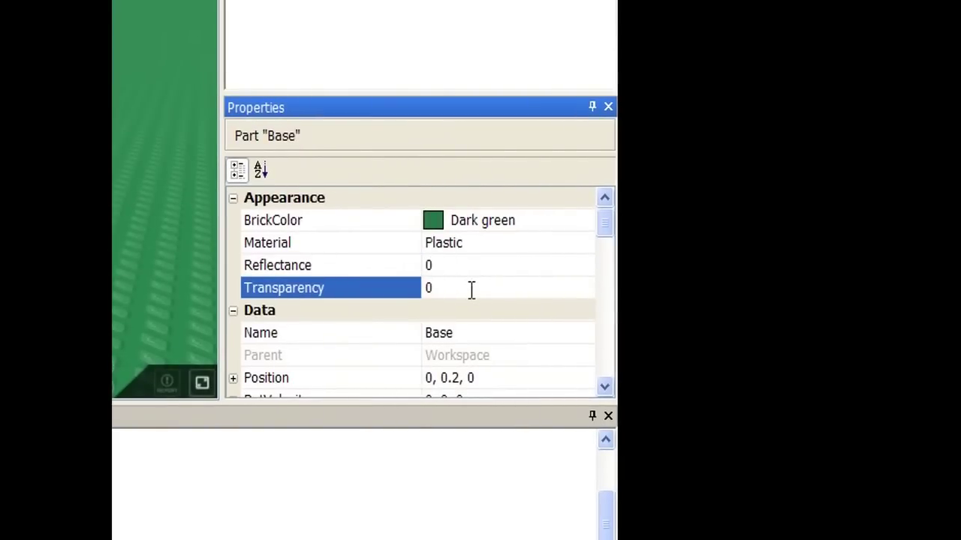
pyautogui.click(480, 265)
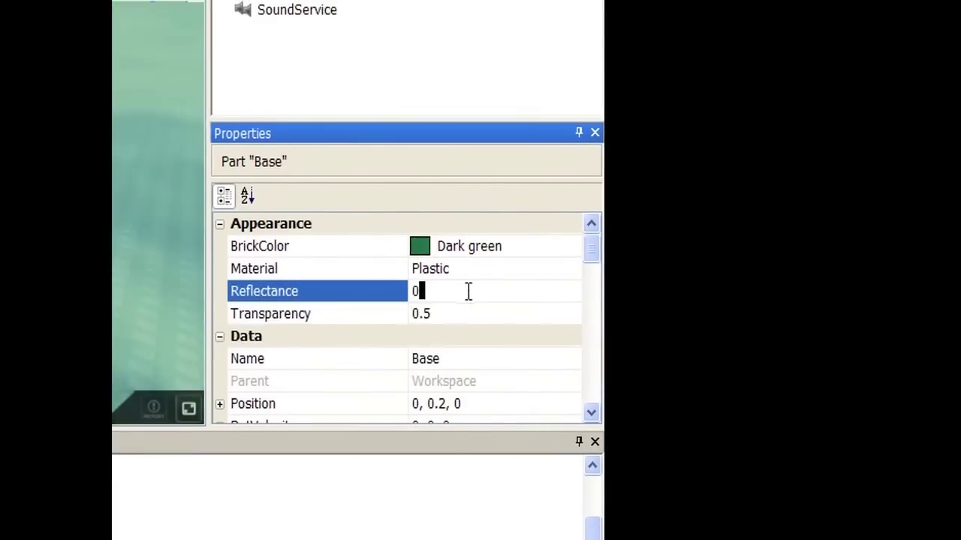
pyautogui.click(466, 288)
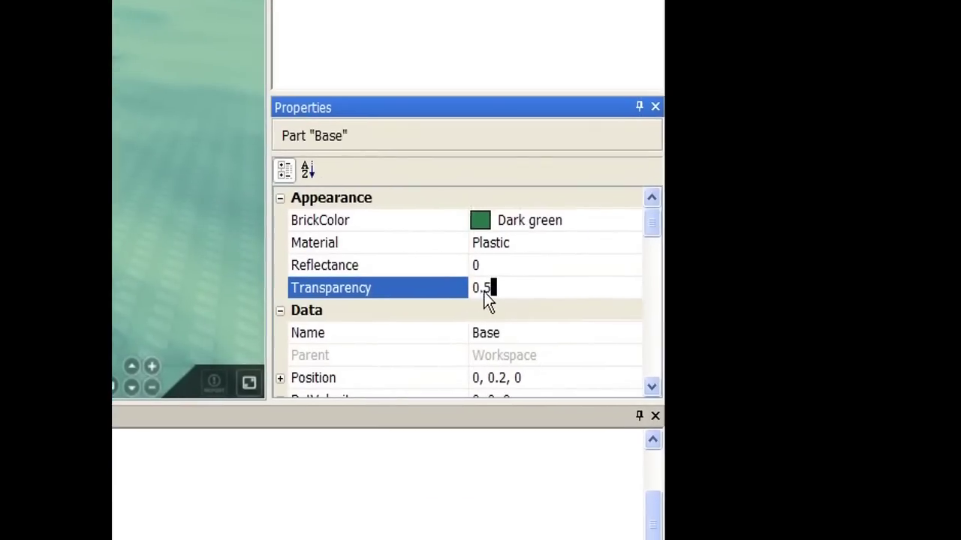
pyautogui.click(473, 267)
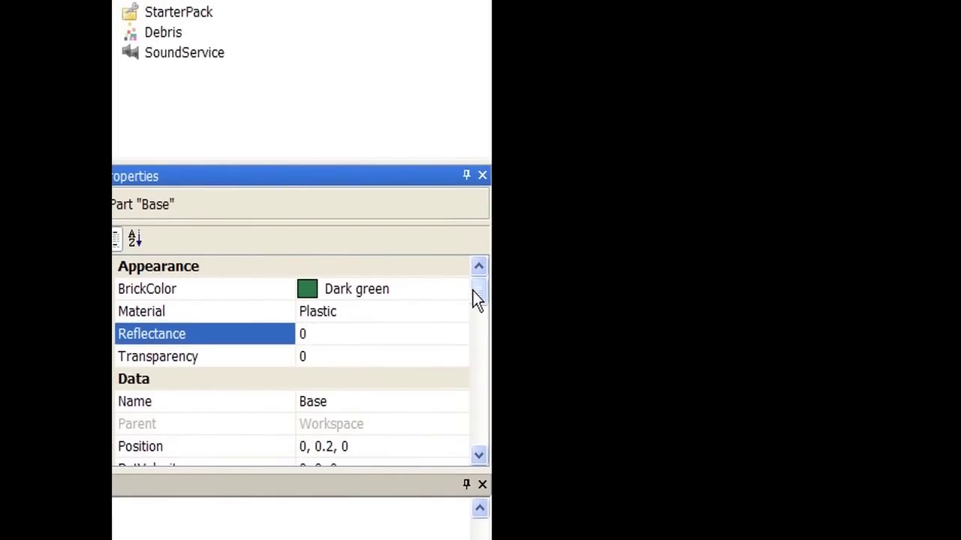
# Step: Rename the Base part as Base234
pyautogui.scroll(-2, 474, 301)
pyautogui.click(382, 288)
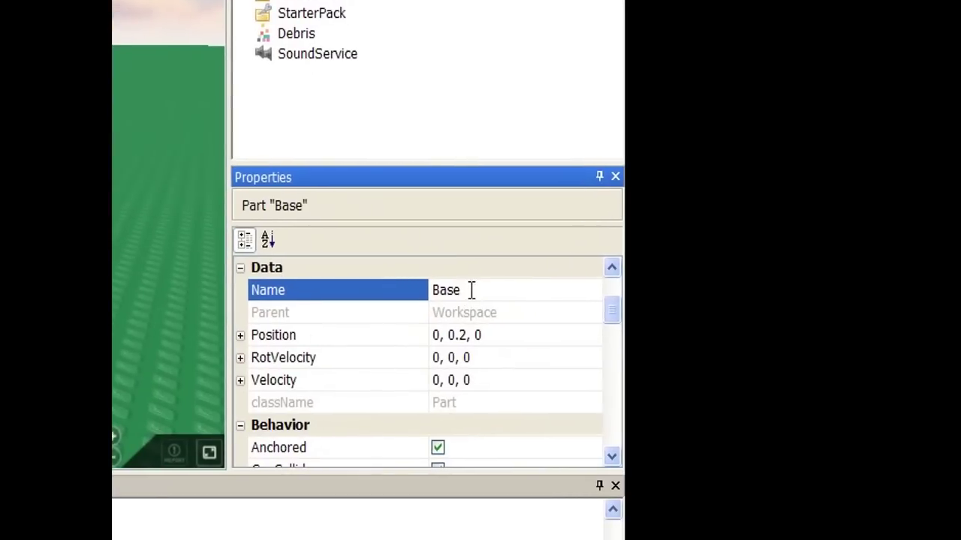
pyautogui.click(471, 290)
pyautogui.write('234')
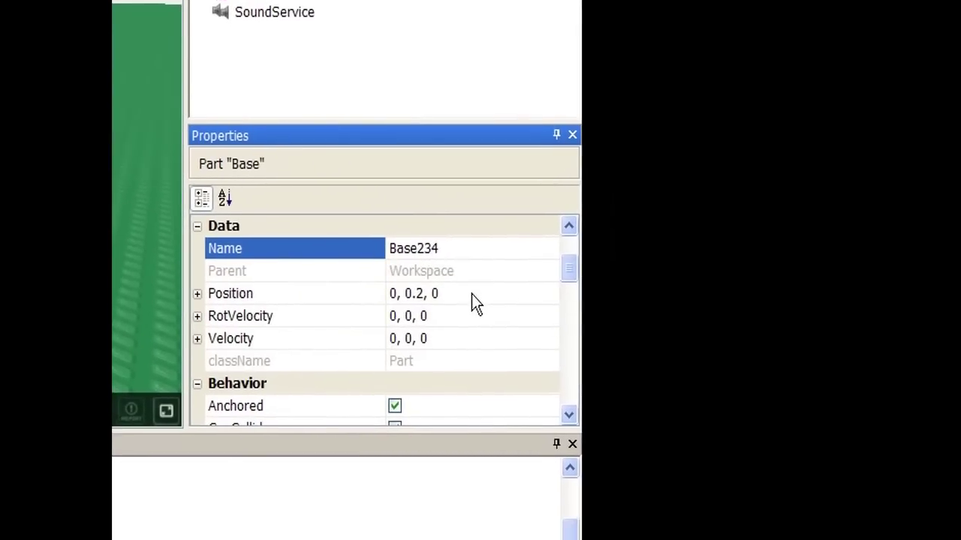
pyautogui.click(515, 340)
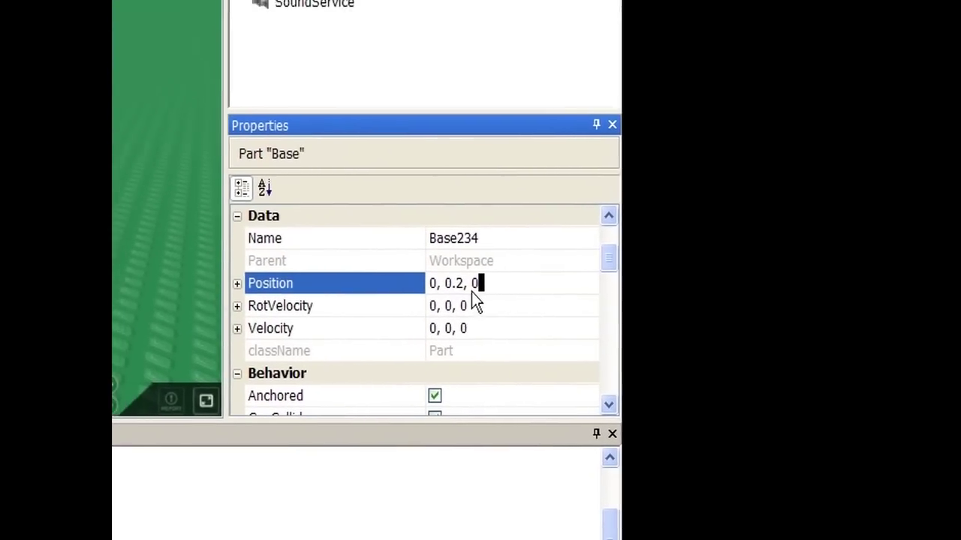
# Step: Examine the part's Behavior properties, including Anchored, CanCollide and Locked
pyautogui.scroll(-3, 610, 272)
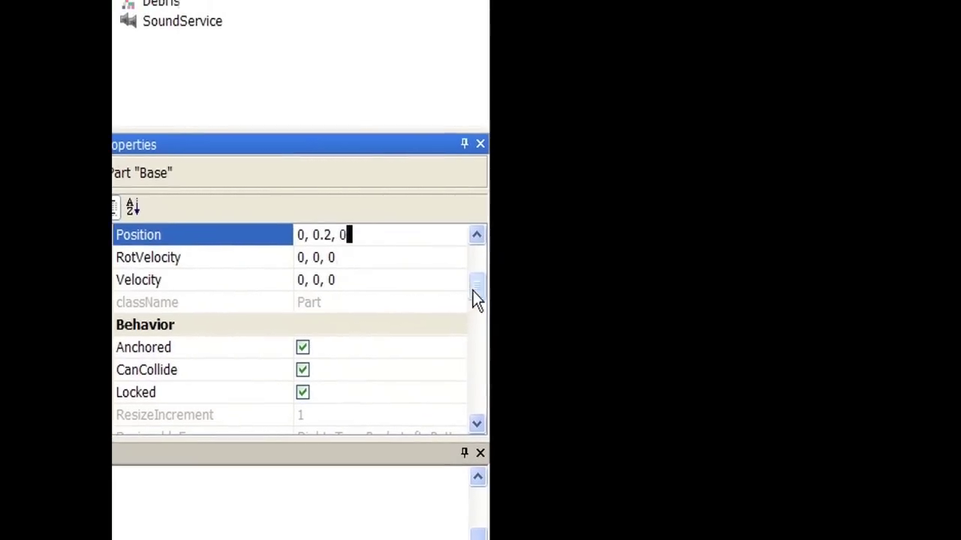
pyautogui.scroll(-2, 476, 300)
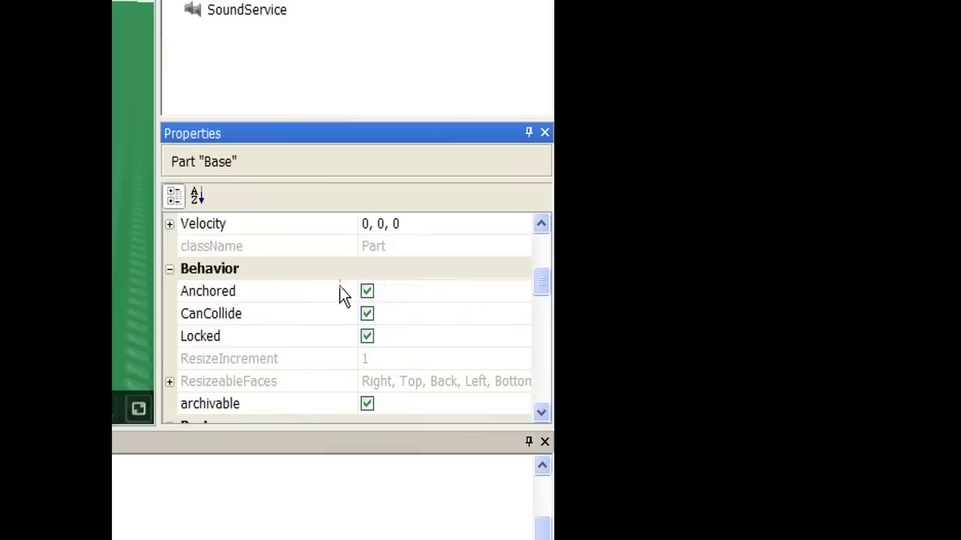
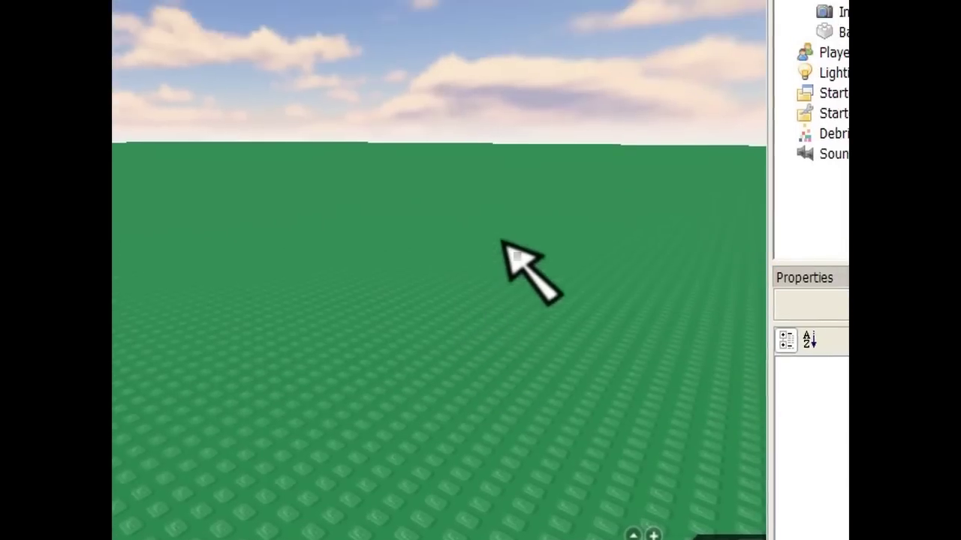
pyautogui.moveTo(766, 115); pyautogui.dragTo(418, 328)
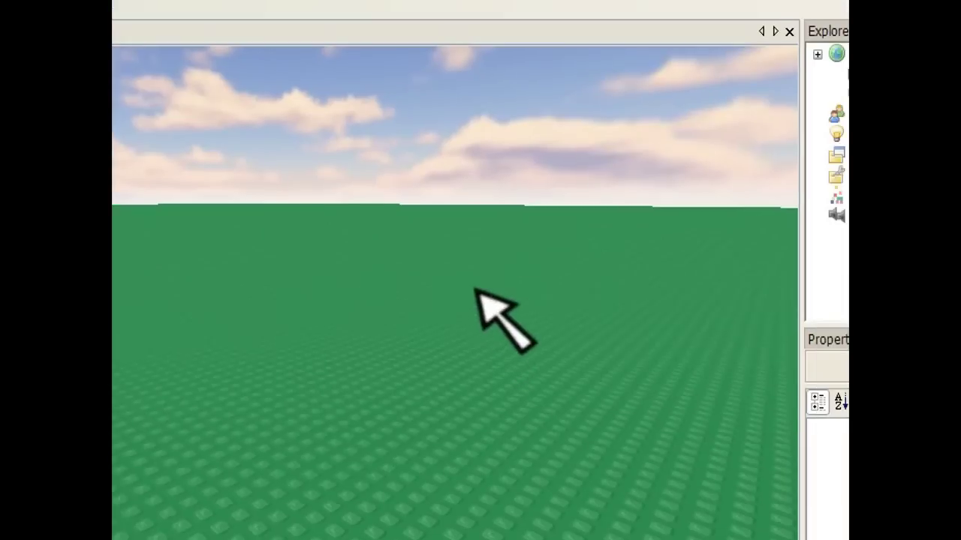
# Step: Examine Base234's Part properties, including Size, Shape, Elasticity and Friction
pyautogui.moveTo(475, 289)
pyautogui.mouseDown()
pyautogui.moveTo(431, 328)
pyautogui.moveTo(473, 295)
pyautogui.mouseUp()
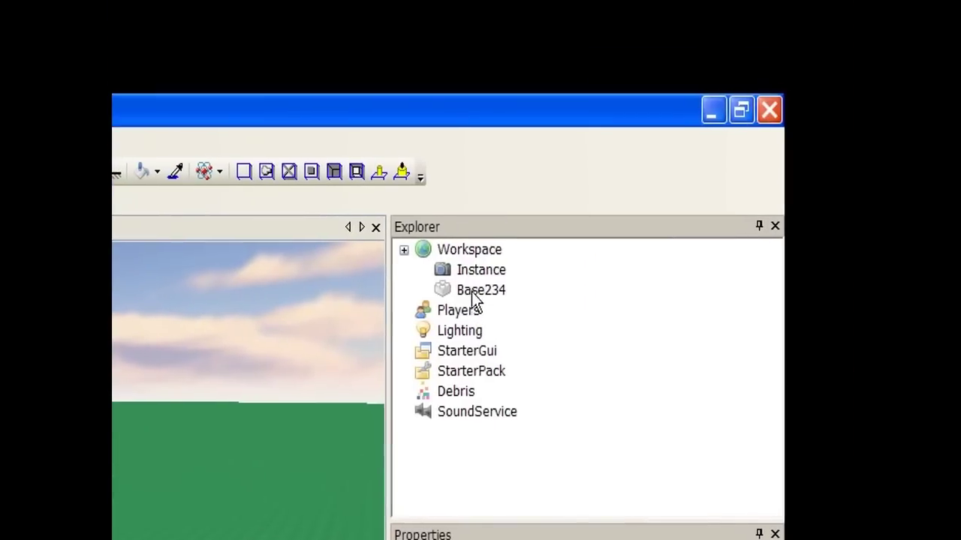
pyautogui.click(474, 292)
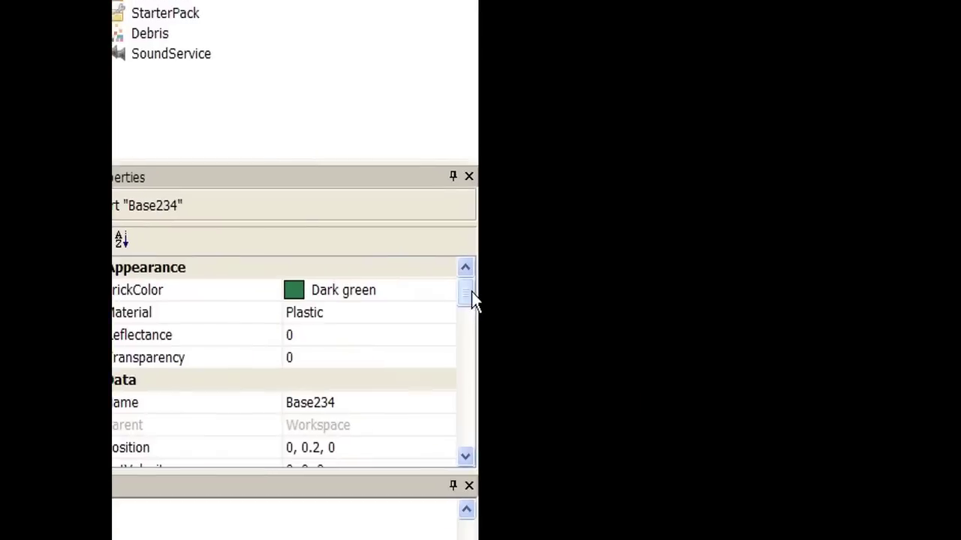
pyautogui.moveTo(472, 300)
pyautogui.mouseDown()
pyautogui.moveTo(470, 315)
pyautogui.moveTo(474, 300)
pyautogui.mouseUp()
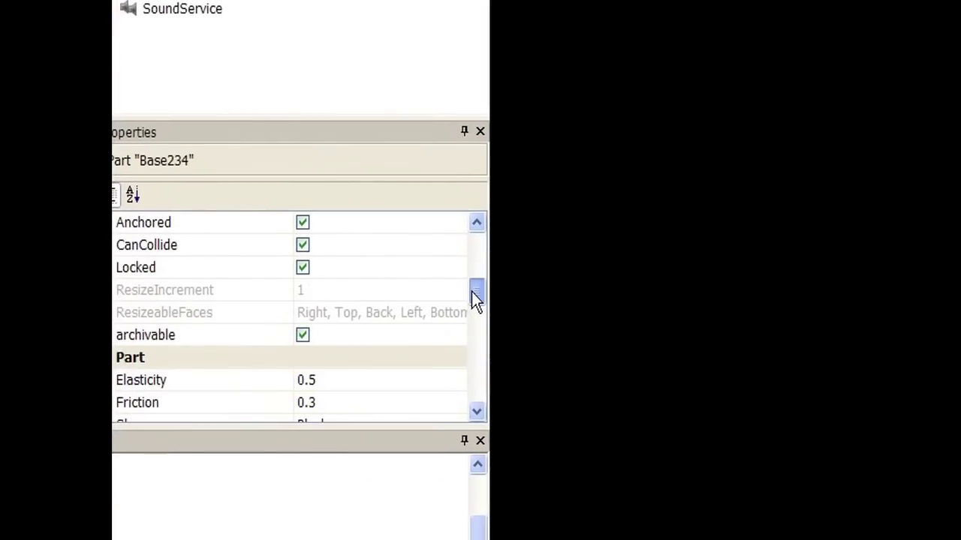
pyautogui.moveTo(474, 298); pyautogui.dragTo(474, 305)
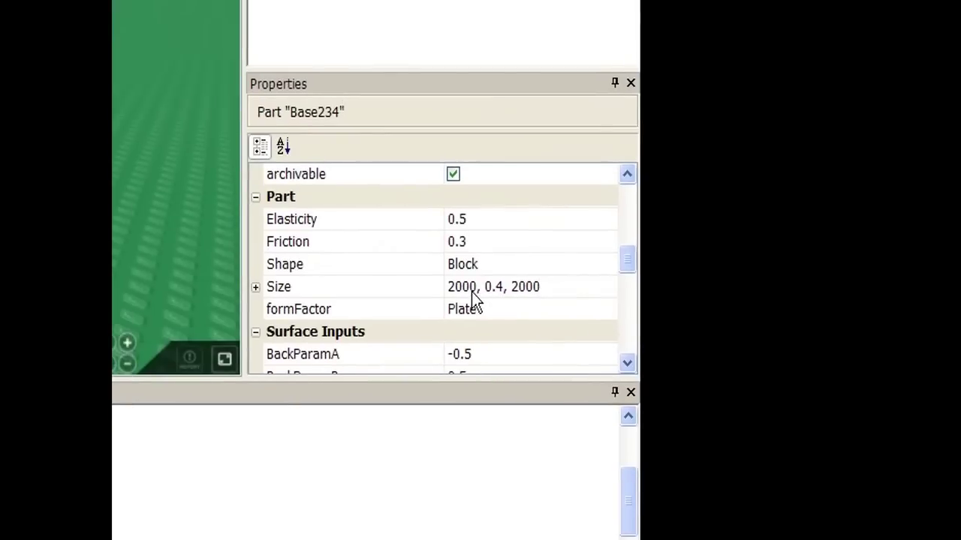
pyautogui.click(483, 287)
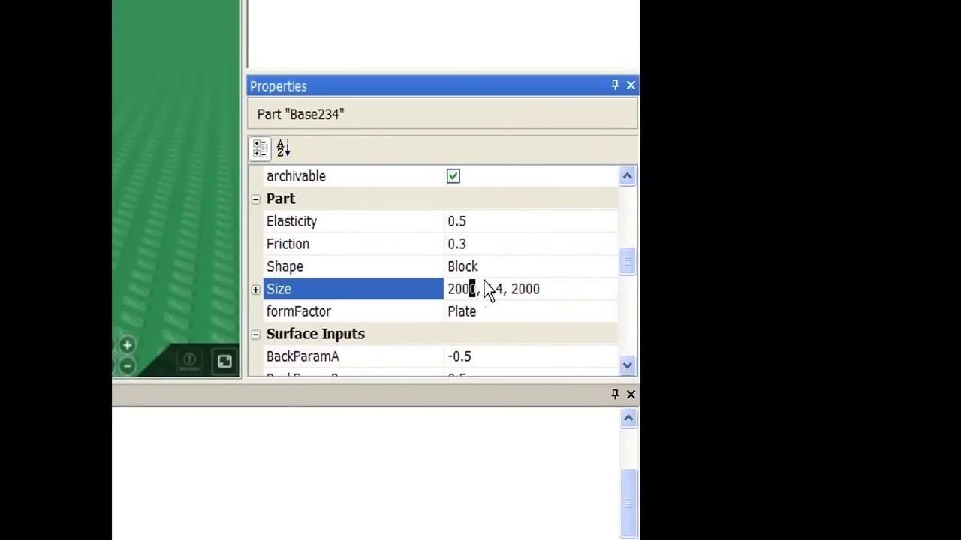
pyautogui.click(487, 267)
pyautogui.click(531, 225)
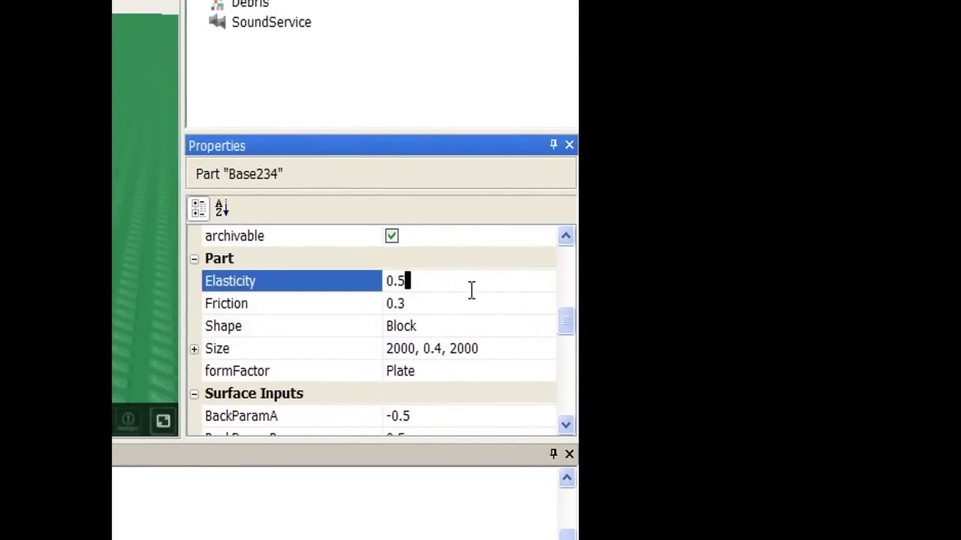
pyautogui.click(471, 303)
pyautogui.click(465, 284)
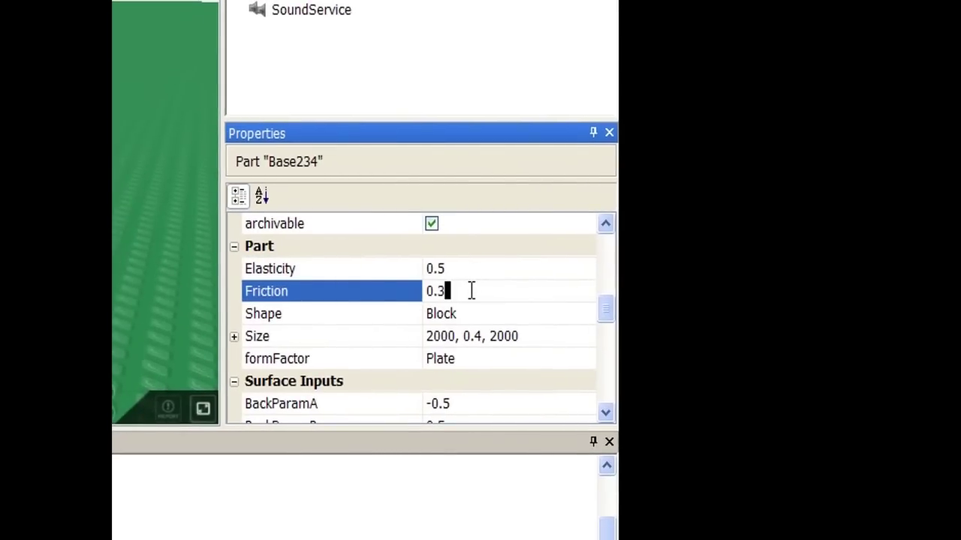
pyautogui.doubleClick(471, 291)
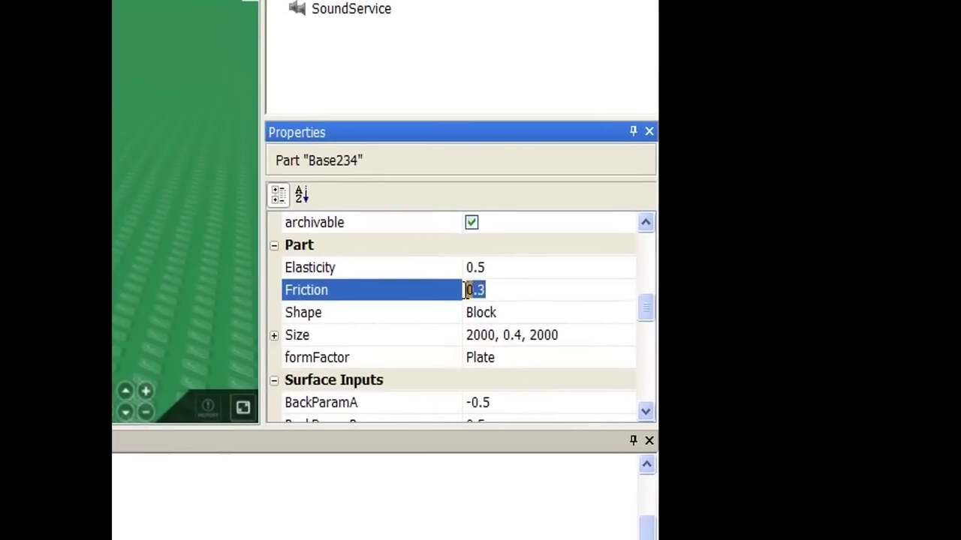
pyautogui.click(471, 291)
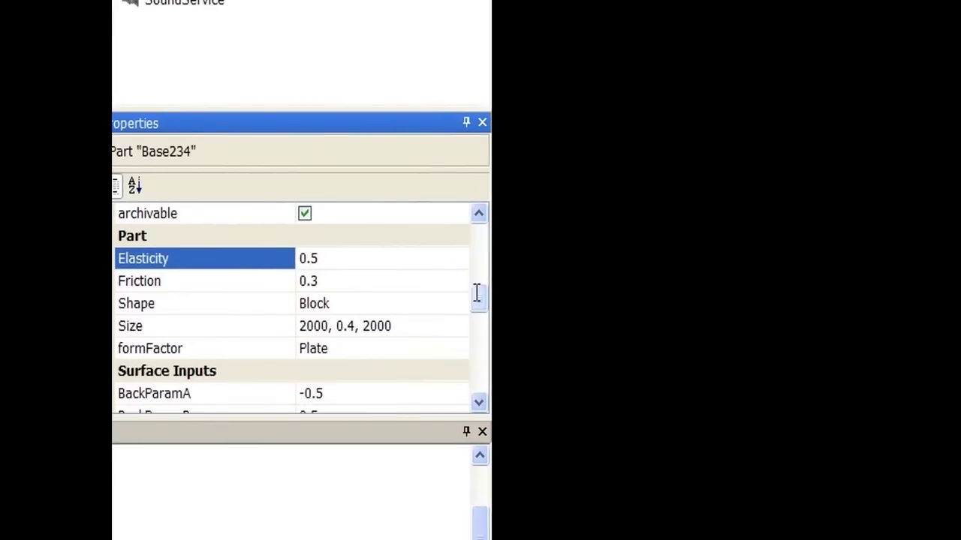
# Step: Try Smooth as Base234's TopSurface and set it back to Studs
pyautogui.moveTo(472, 300)
pyautogui.mouseDown()
pyautogui.moveTo(472, 311)
pyautogui.moveTo(477, 300)
pyautogui.mouseUp()
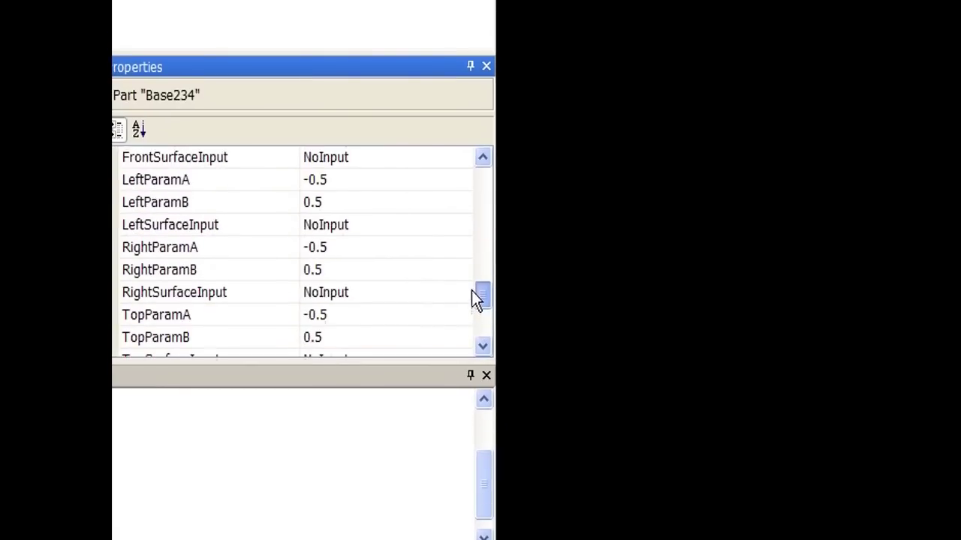
pyautogui.scroll(1, 406, 255)
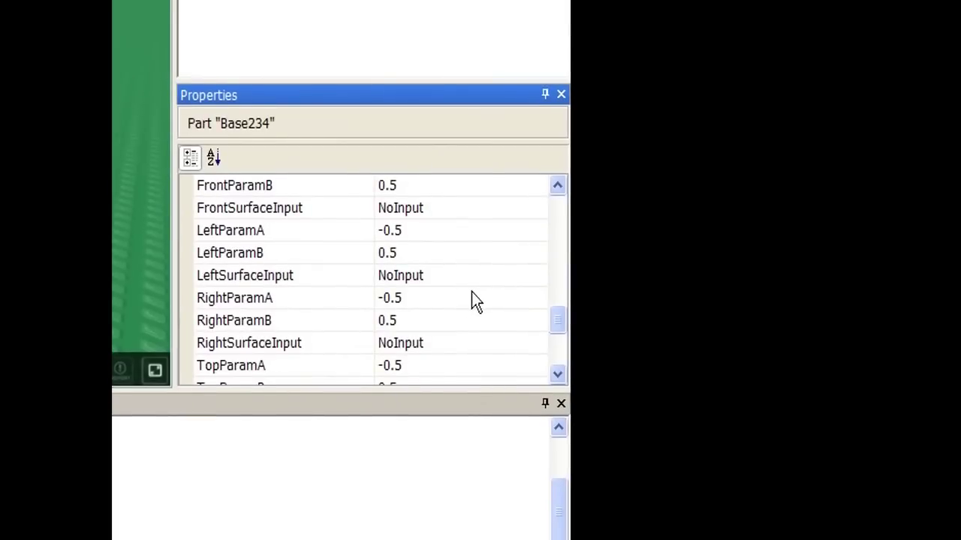
pyautogui.moveTo(549, 321); pyautogui.dragTo(547, 351)
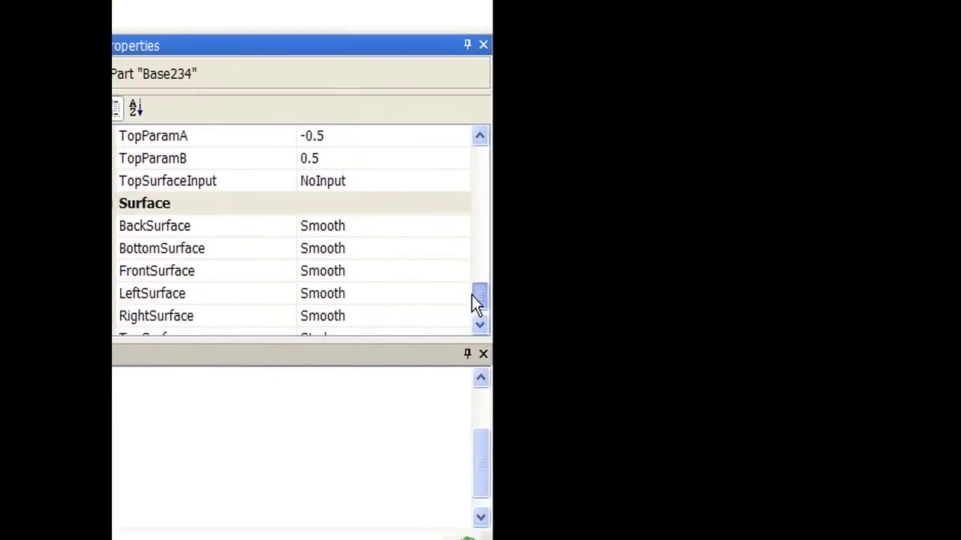
pyautogui.click(409, 311)
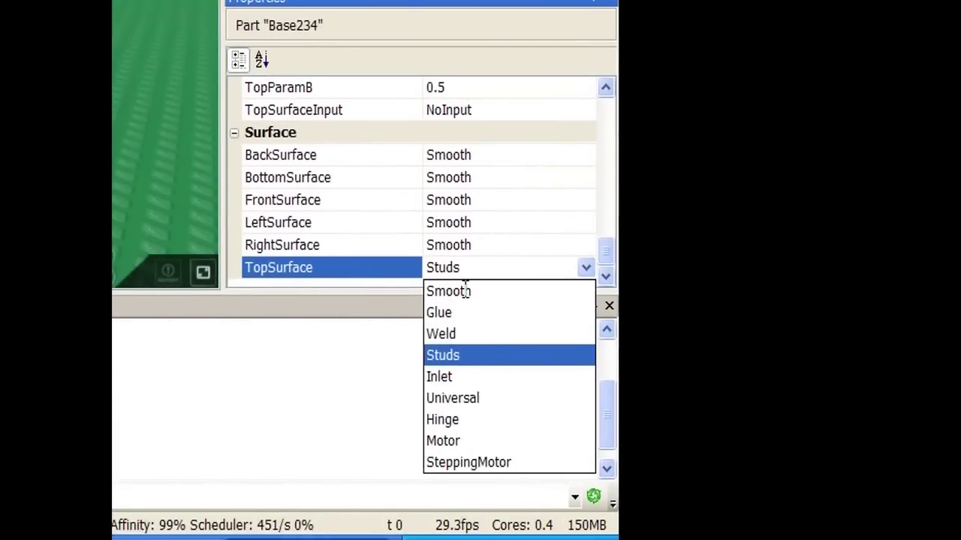
pyautogui.click(349, 314)
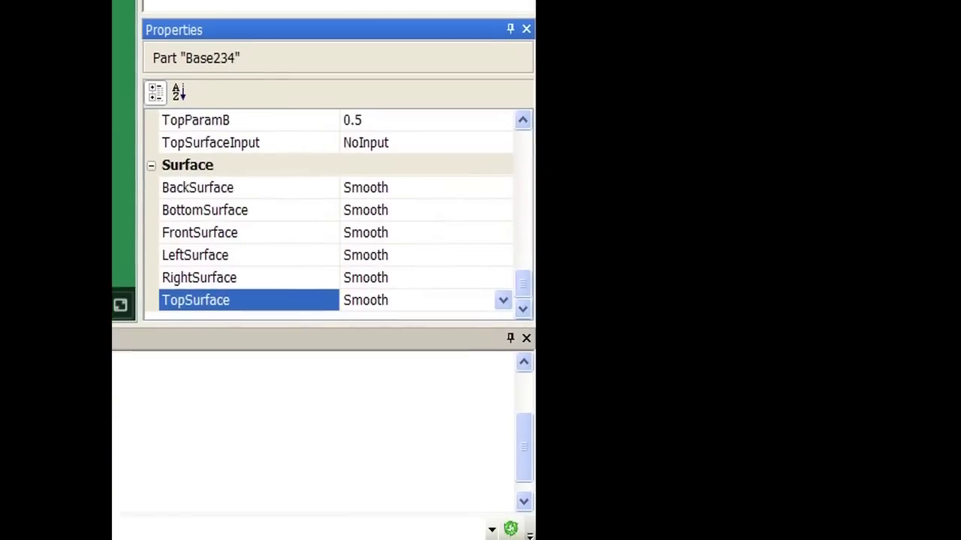
pyautogui.click(472, 287)
pyautogui.click(471, 311)
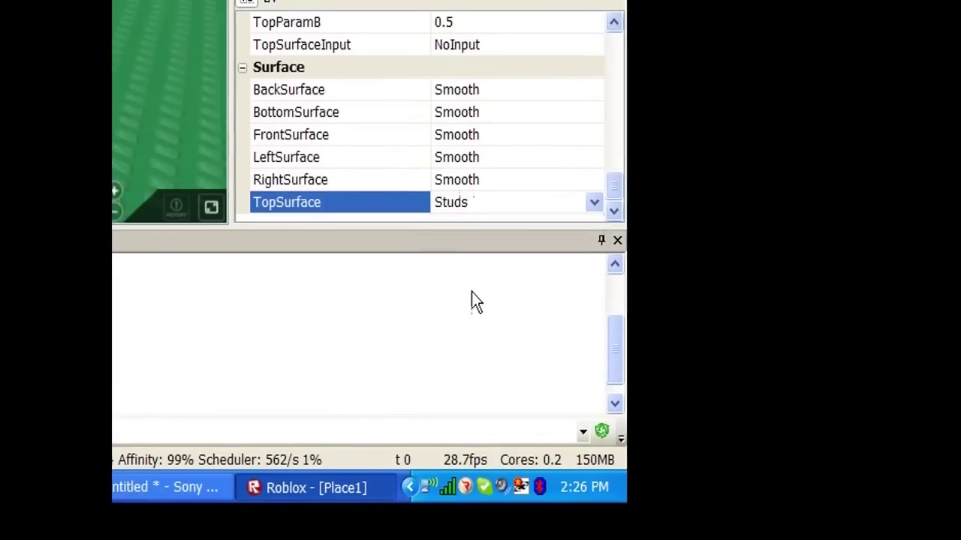
# Step: Try Universal as Base234's TopSurface and restore the Studs surface
pyautogui.click(570, 225)
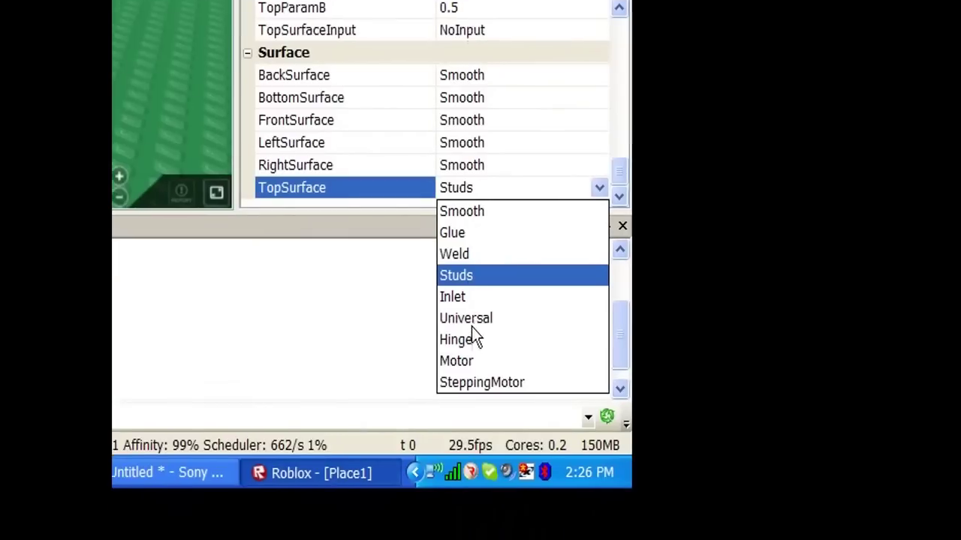
pyautogui.click(473, 364)
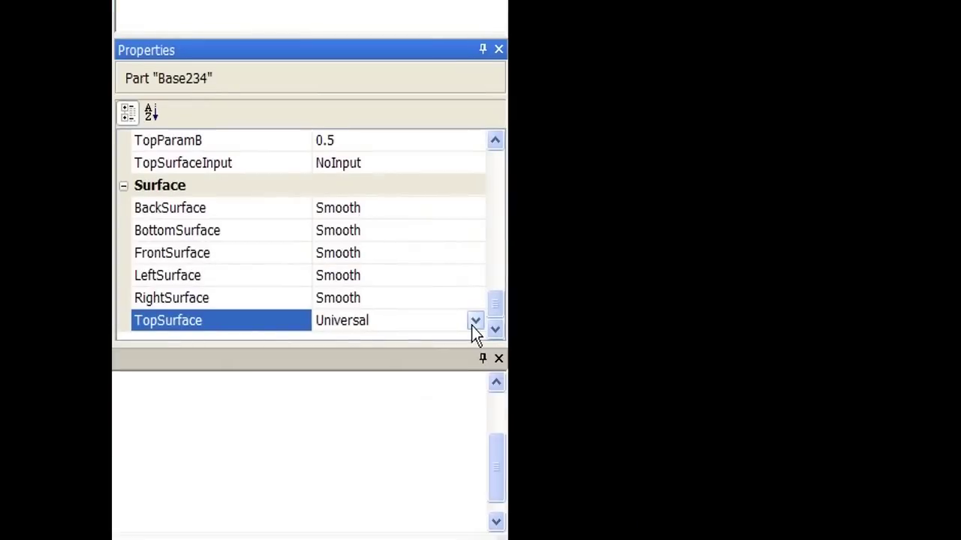
pyautogui.click(473, 324)
pyautogui.click(459, 289)
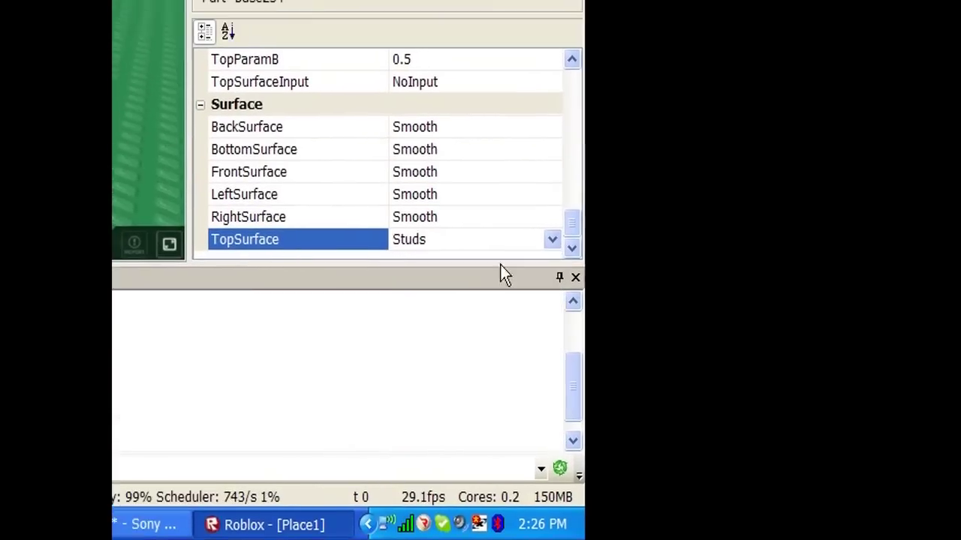
# Step: Look over Base234's other surface properties, such as BottomSurface, and return to the start of the property list
pyautogui.click(563, 174)
pyautogui.press('Up')
pyautogui.press('Up')
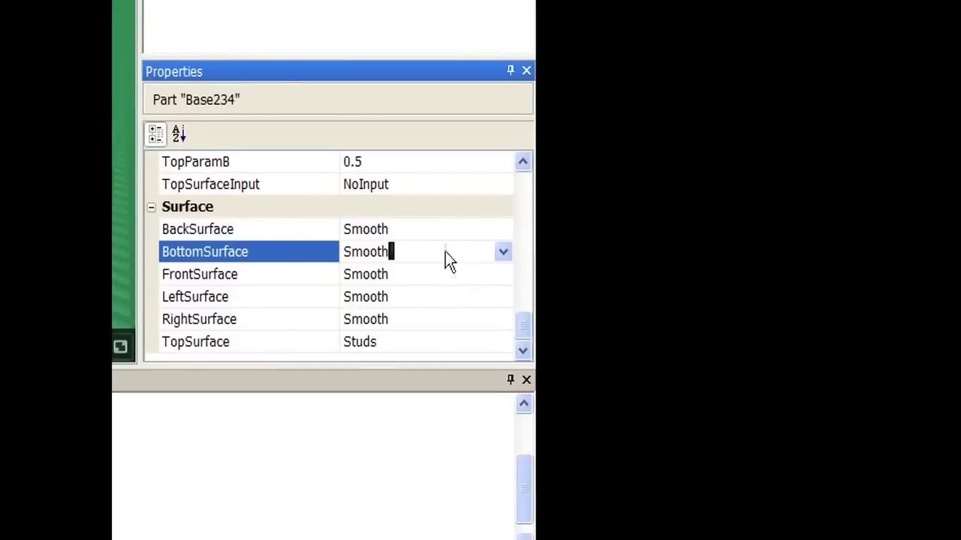
pyautogui.click(443, 208)
pyautogui.moveTo(523, 329); pyautogui.dragTo(521, 194)
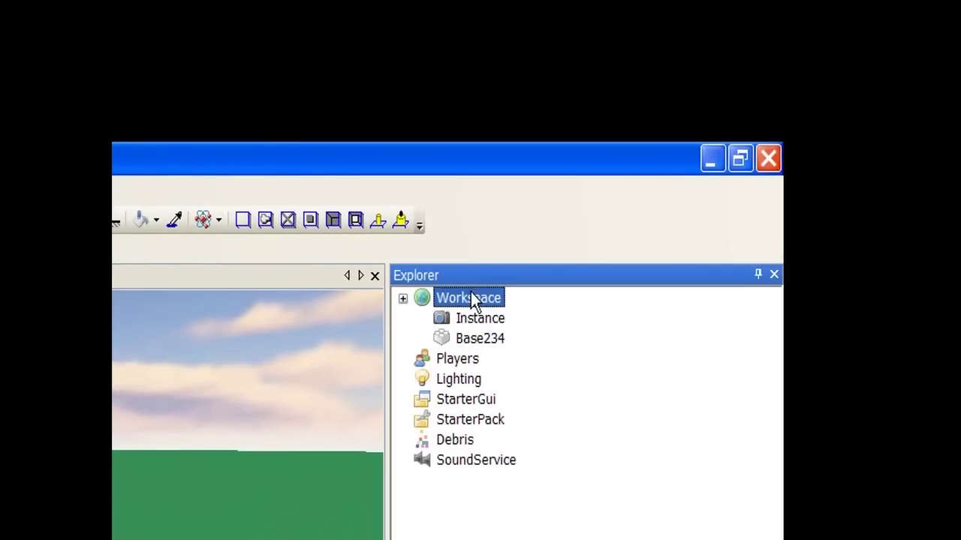
# Step: Examine the Lighting properties and look through the Players, StarterGui, StarterPack, Debris and SoundService entries
pyautogui.click(455, 359)
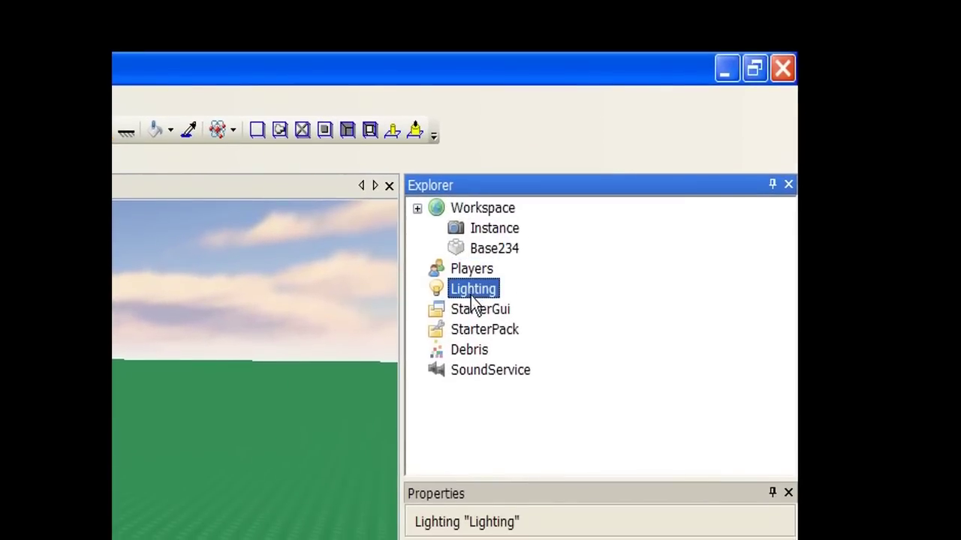
pyautogui.scroll(1, 474, 298)
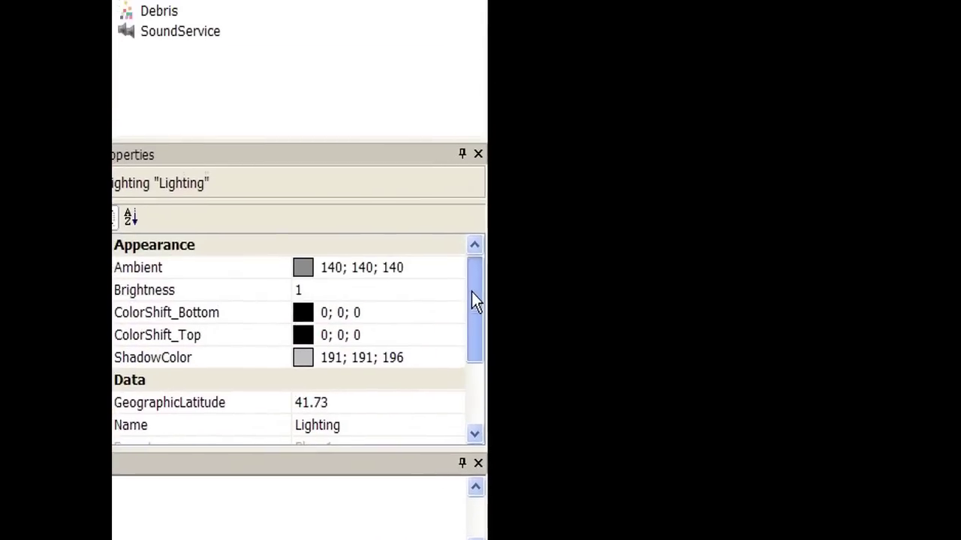
pyautogui.scroll(-4, 473, 323)
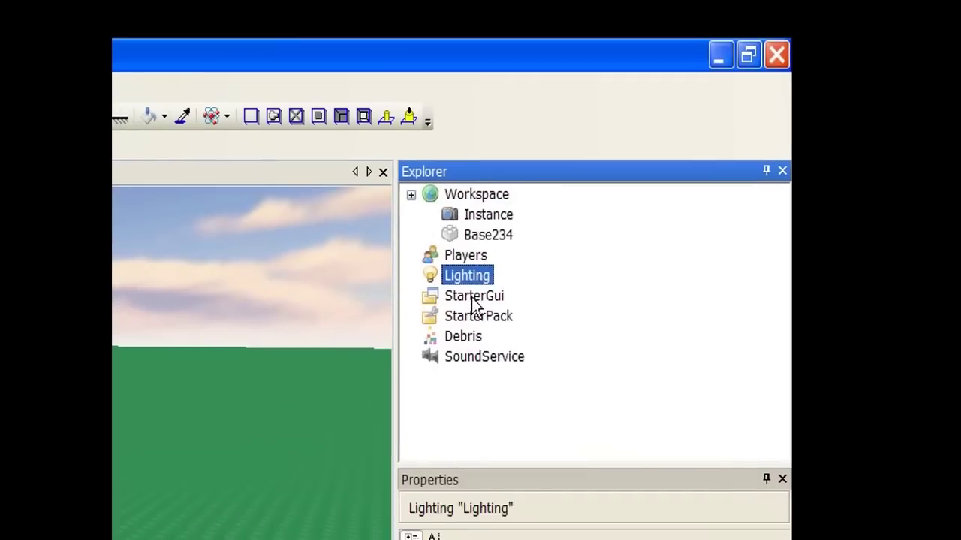
pyautogui.click(472, 297)
pyautogui.click(472, 317)
pyautogui.click(472, 338)
pyautogui.click(475, 301)
pyautogui.click(533, 254)
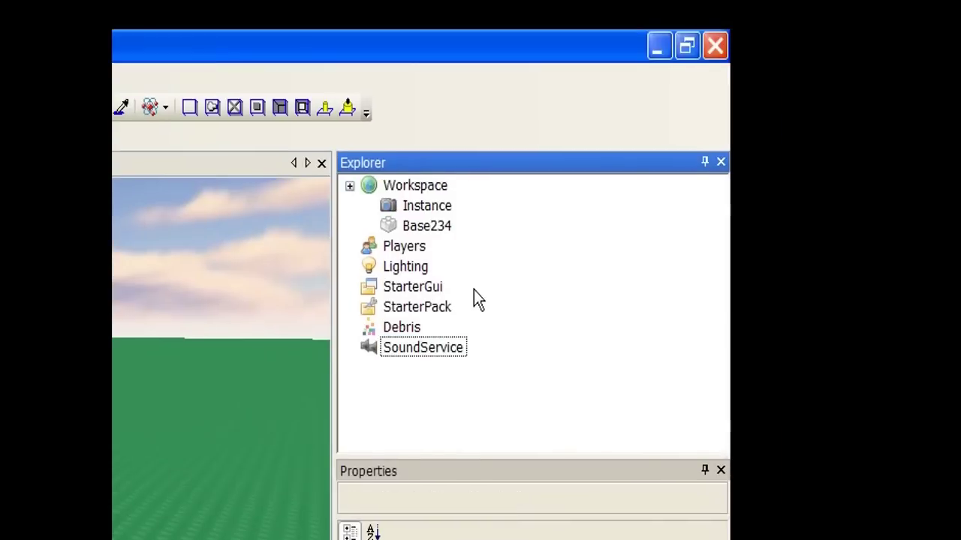
# Step: Select Base234 and review its Appearance, Data and Behavior properties again
pyautogui.click(472, 301)
pyautogui.click(470, 289)
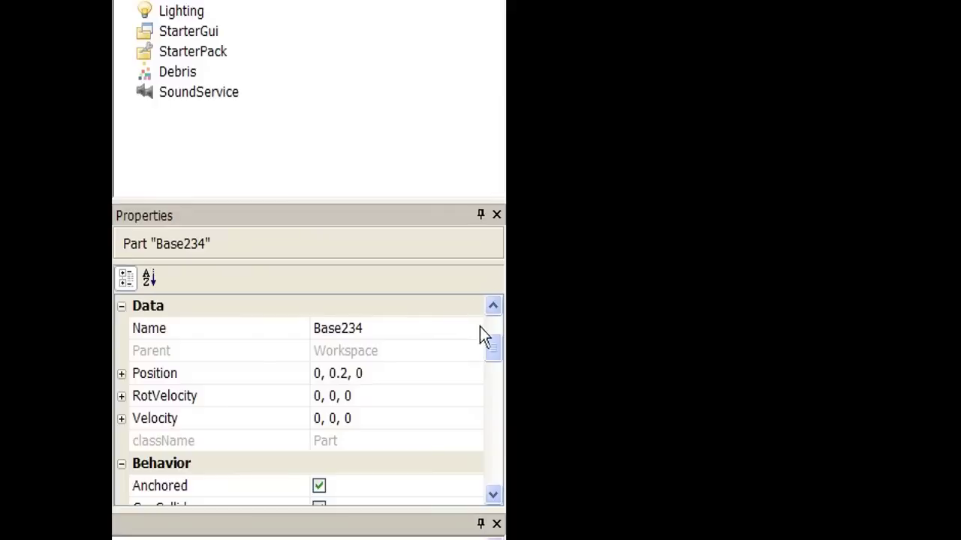
pyautogui.scroll(2, 473, 281)
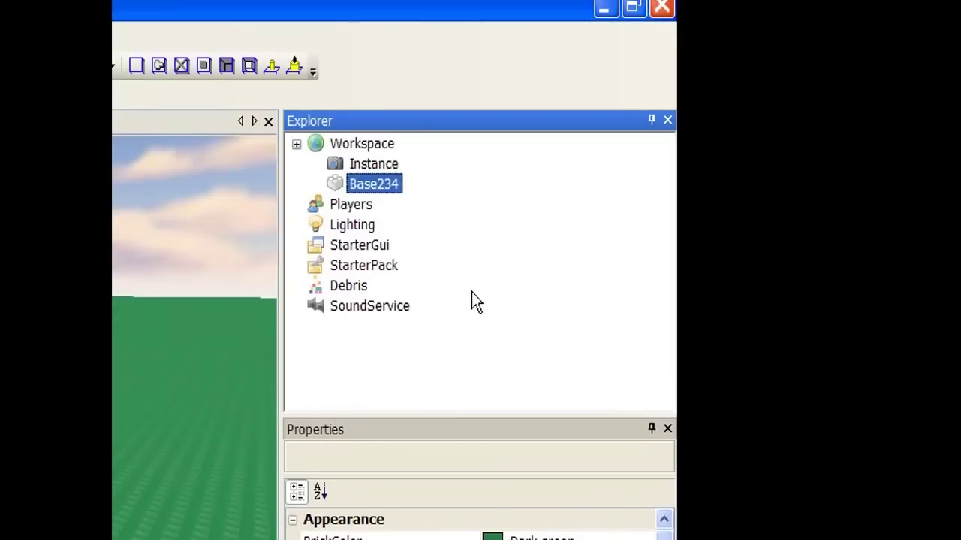
pyautogui.click(490, 17)
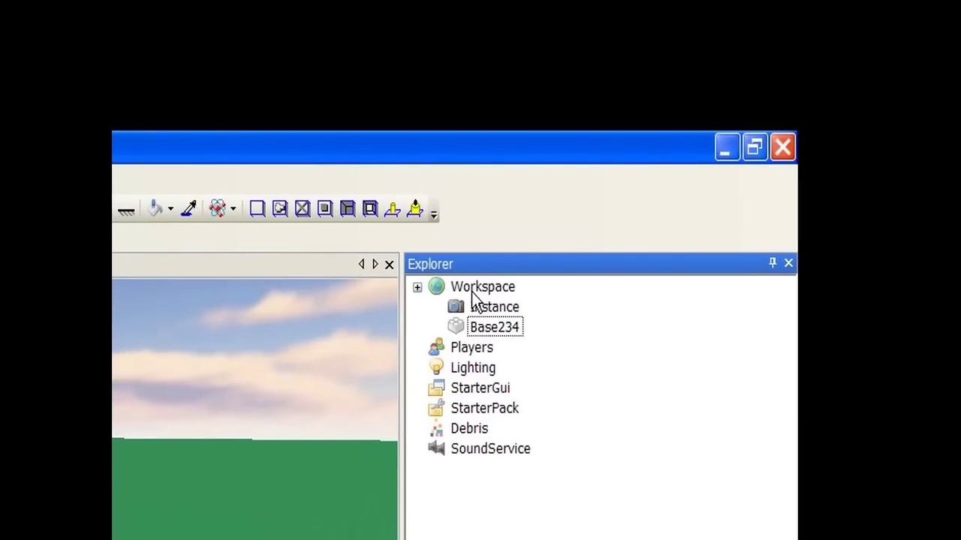
# Step: Insert a Script object into the Workspace
pyautogui.click(492, 327)
pyautogui.click(483, 287)
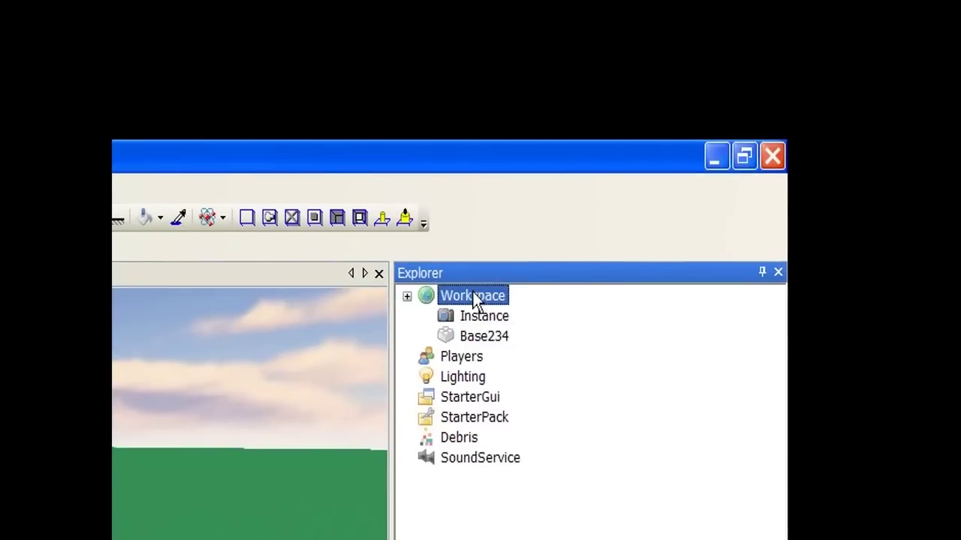
pyautogui.click(475, 290)
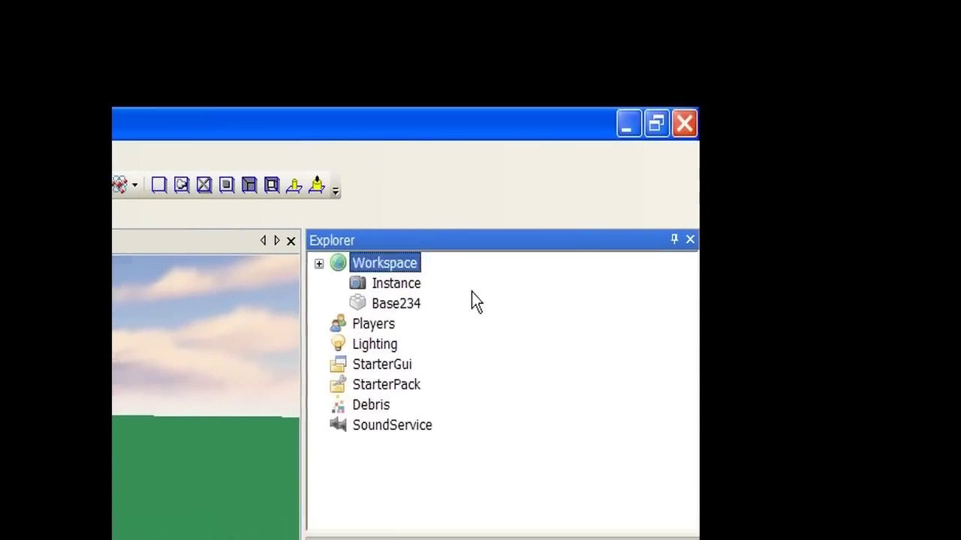
pyautogui.press('Escape')
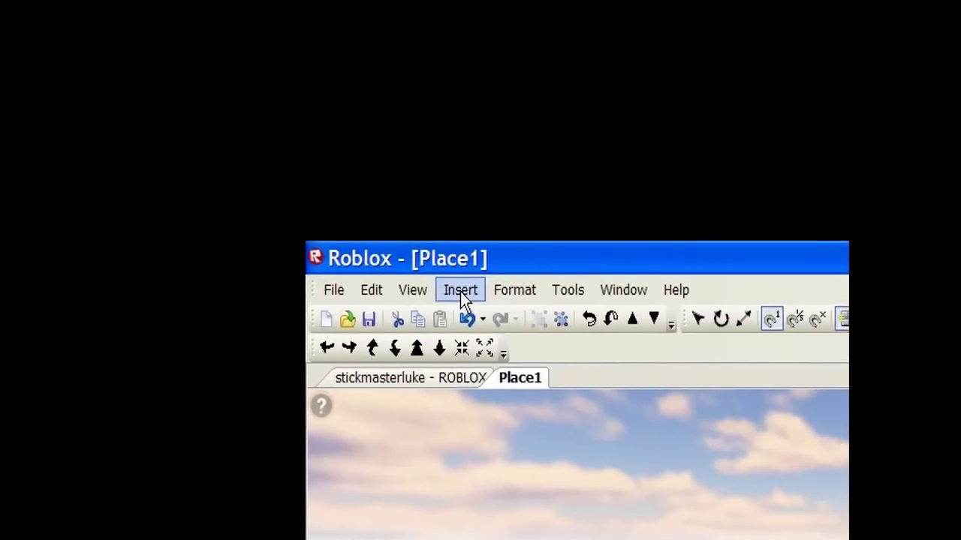
pyautogui.click(280, 227)
pyautogui.click(487, 317)
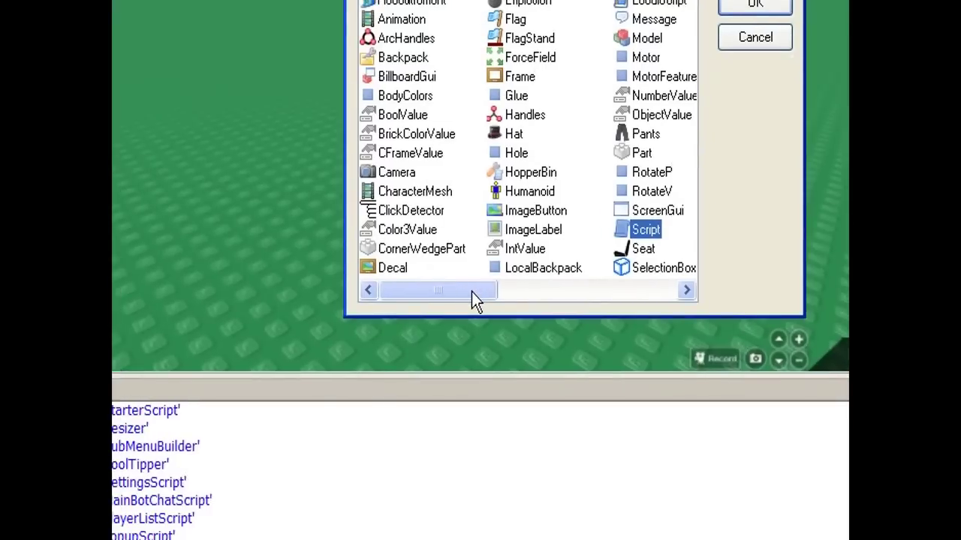
pyautogui.moveTo(479, 300)
pyautogui.mouseDown()
pyautogui.moveTo(619, 296)
pyautogui.moveTo(403, 296)
pyautogui.moveTo(473, 296)
pyautogui.mouseUp()
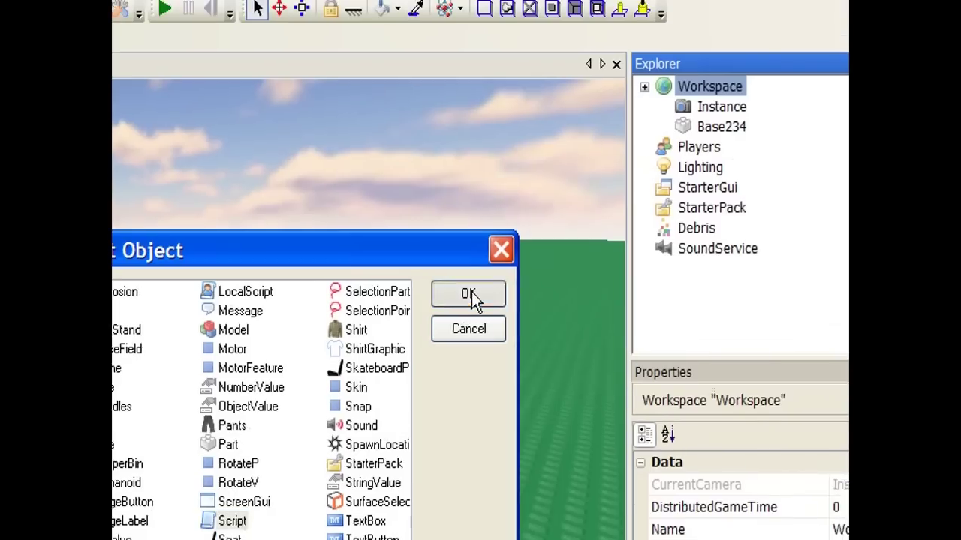
pyautogui.click(710, 61)
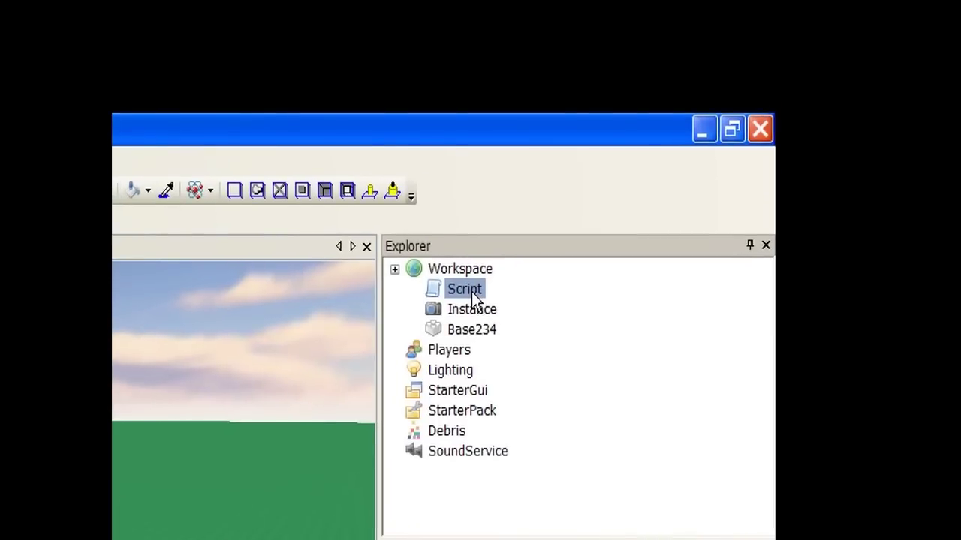
pyautogui.click(481, 296)
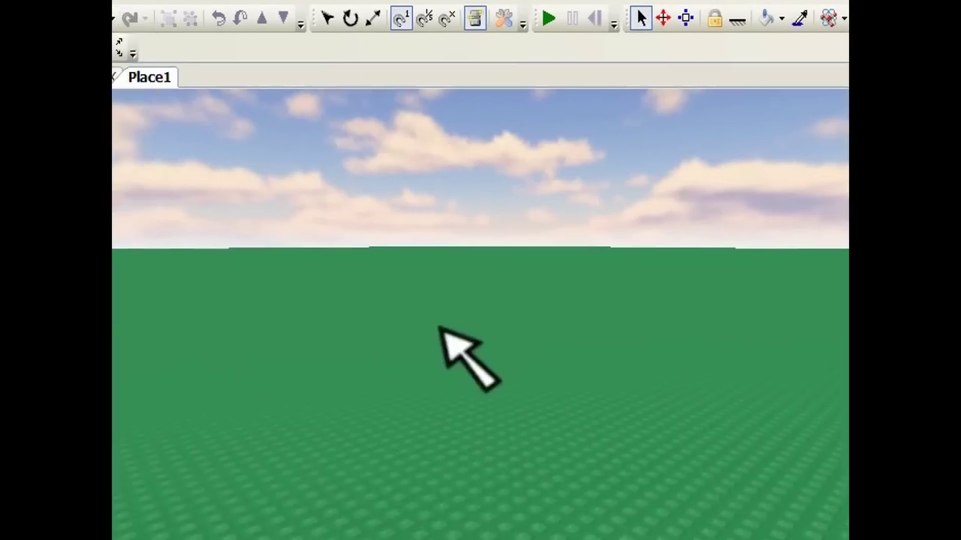
pyautogui.moveTo(439, 325); pyautogui.dragTo(472, 297, button='right')
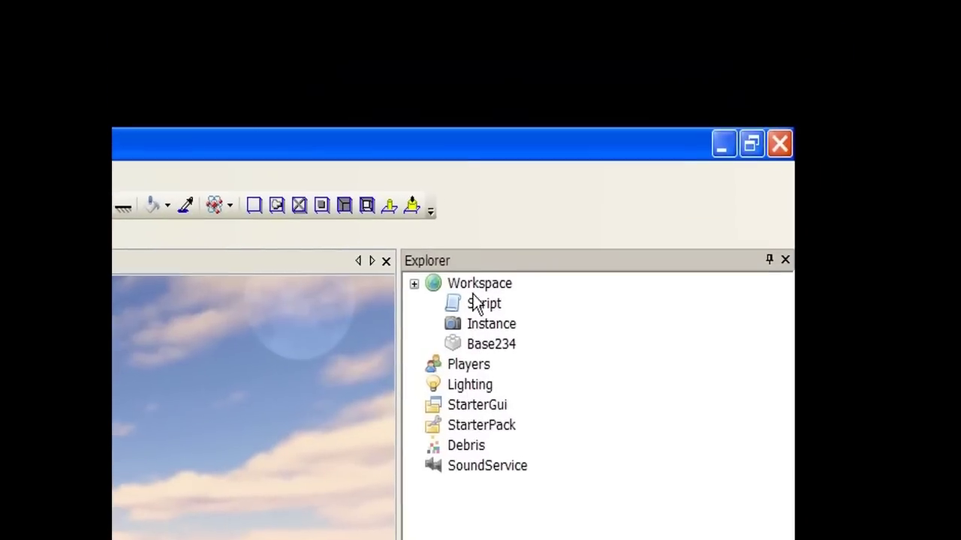
# Step: Open the Script, replace its print 'Hello world!' line with a comment crediting the author, and close the editor
pyautogui.click(481, 303)
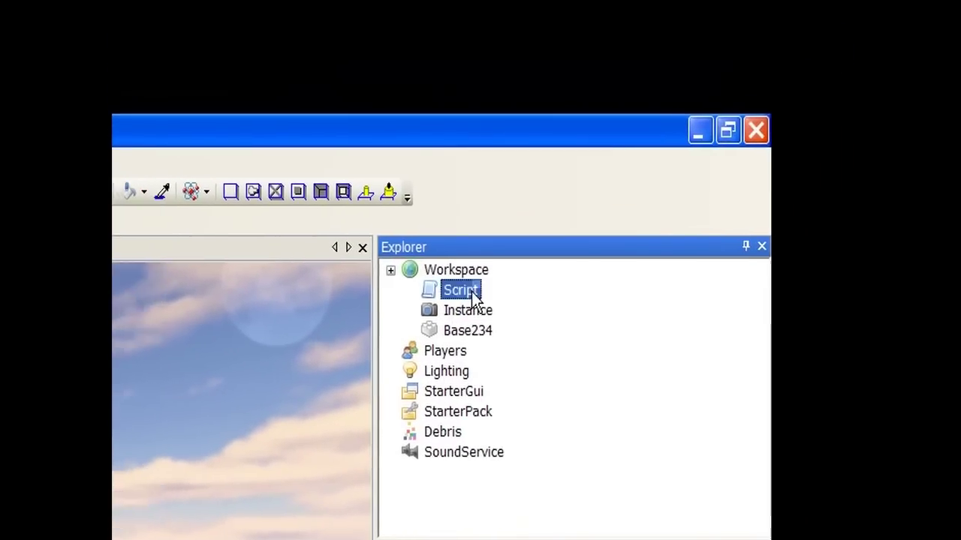
pyautogui.doubleClick(480, 283)
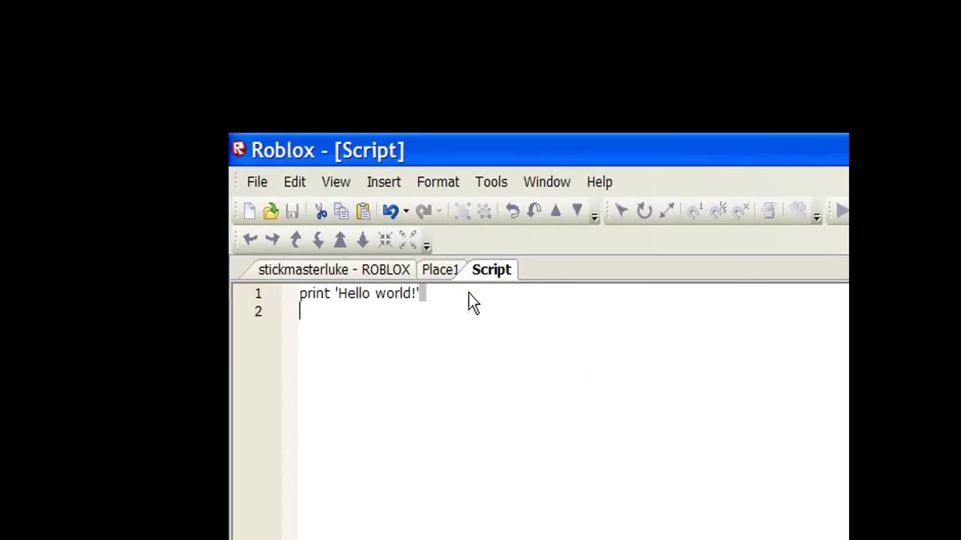
pyautogui.moveTo(458, 284); pyautogui.dragTo(300, 288)
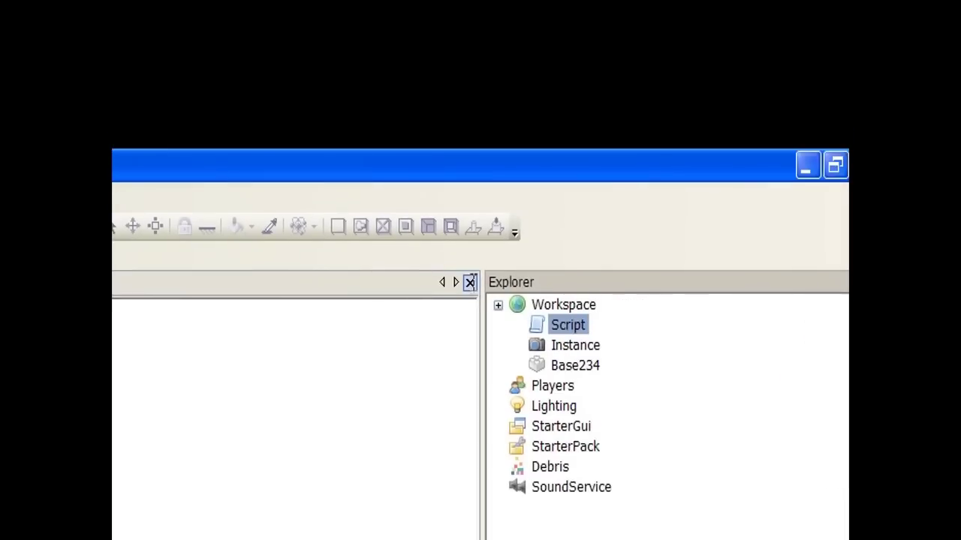
pyautogui.click(470, 283)
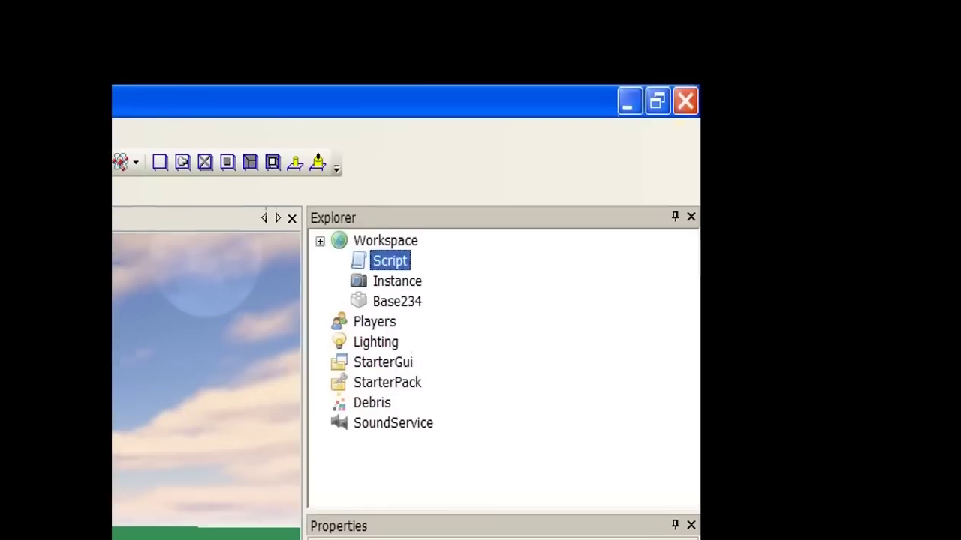
# Step: Reopen the Script to check that its code was kept, and return to the place view
pyautogui.click(574, 337)
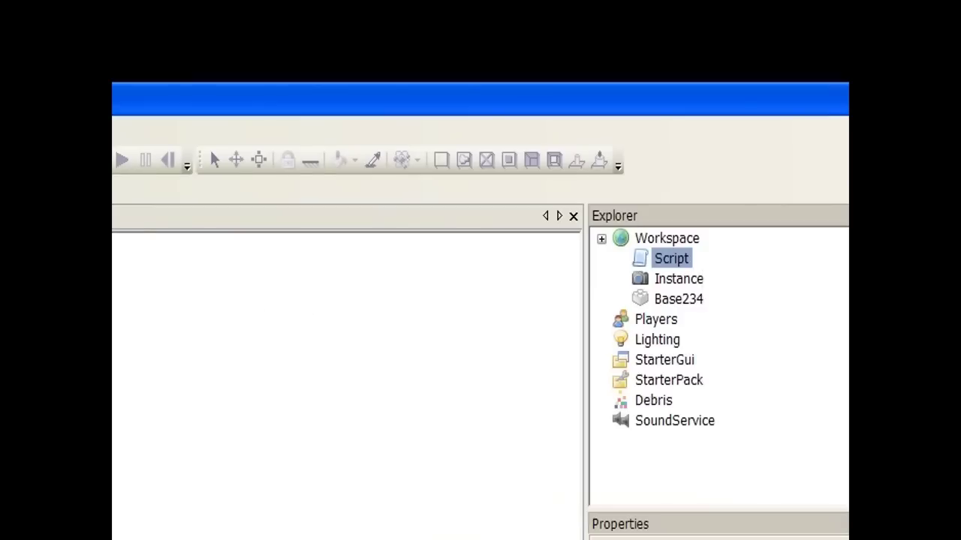
pyautogui.doubleClick(468, 293)
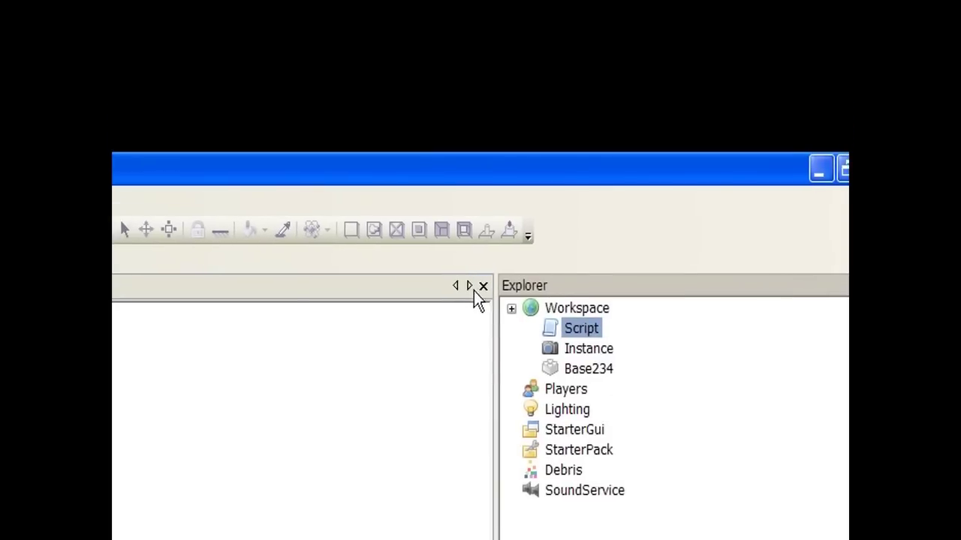
pyautogui.click(515, 240)
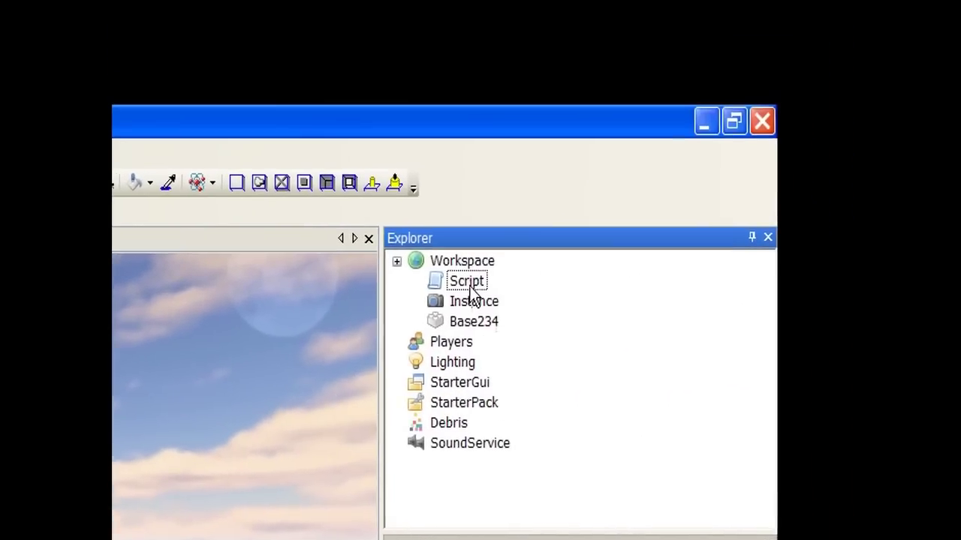
pyautogui.doubleClick(722, 218)
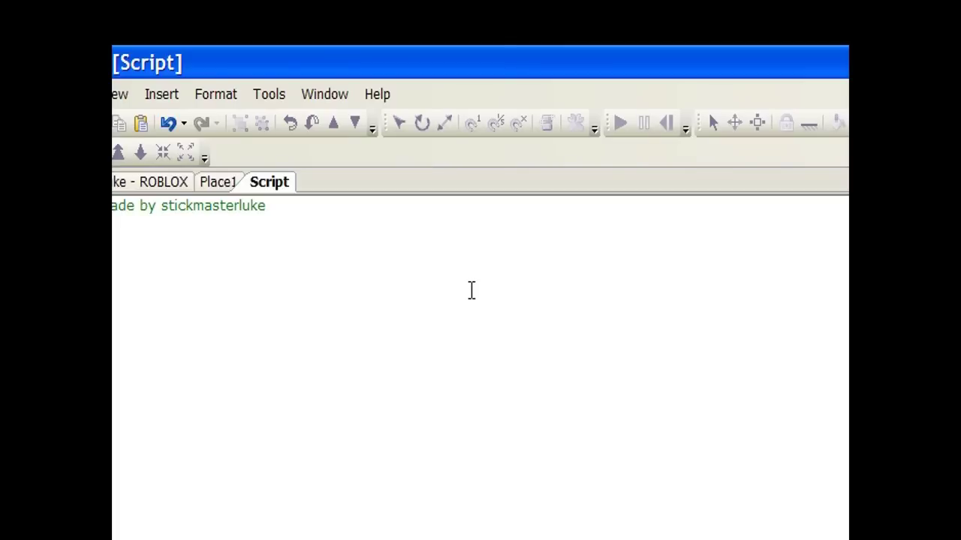
pyautogui.click(475, 295)
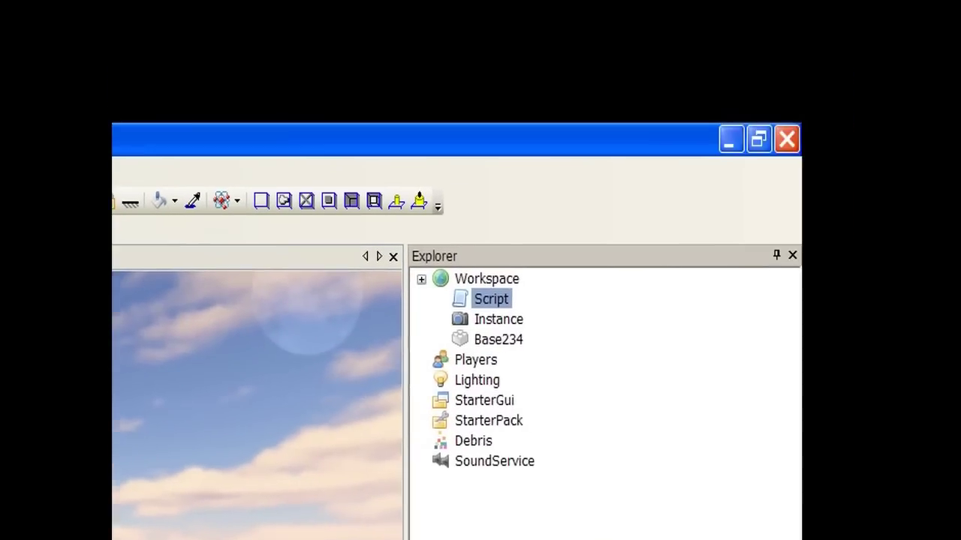
# Step: Cut the Script, paste it back into the Workspace, and check its code in the editor
pyautogui.click(697, 261)
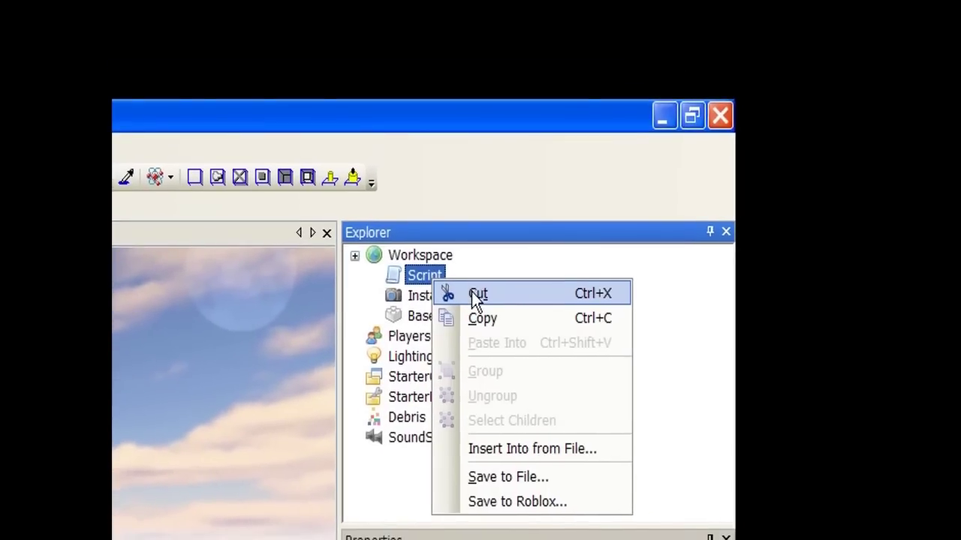
pyautogui.click(516, 304)
pyautogui.rightClick(462, 268)
pyautogui.click(471, 292)
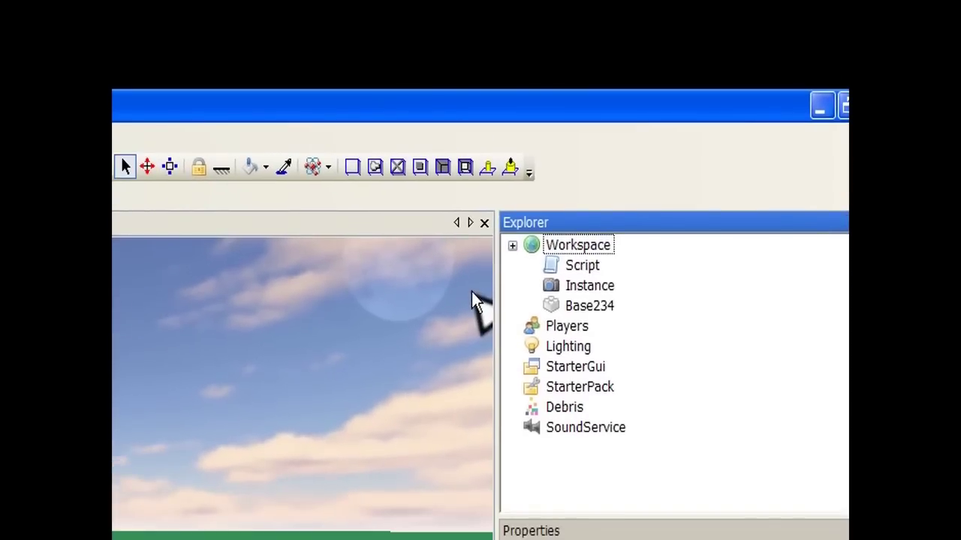
pyautogui.click(484, 276)
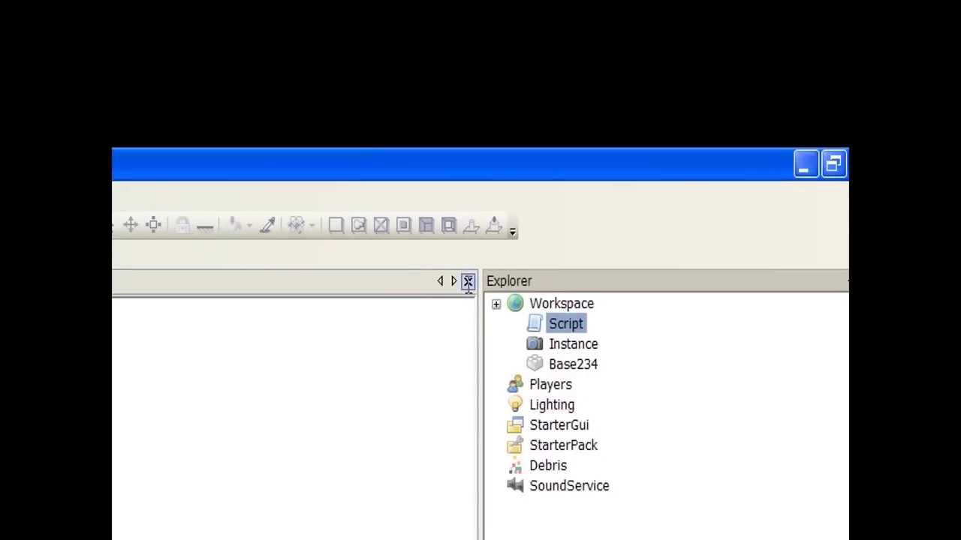
pyautogui.click(574, 181)
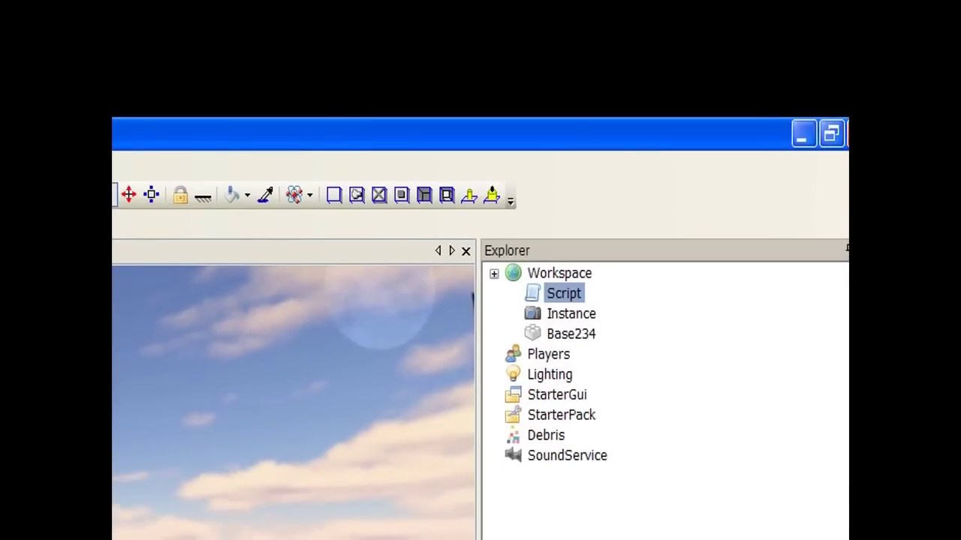
# Step: Close the current place without saving and open the Grassy Field :D! place in Build mode
pyautogui.click(476, 262)
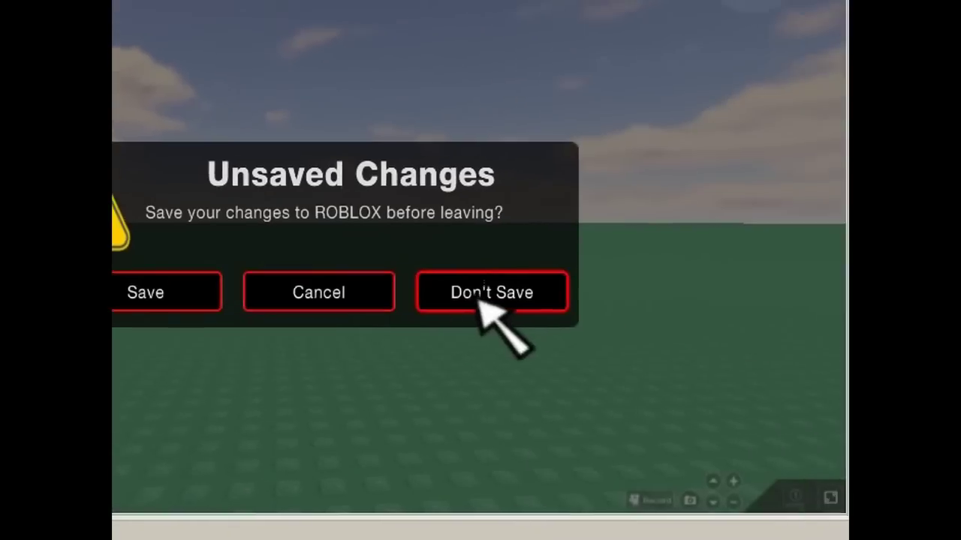
pyautogui.click(472, 300)
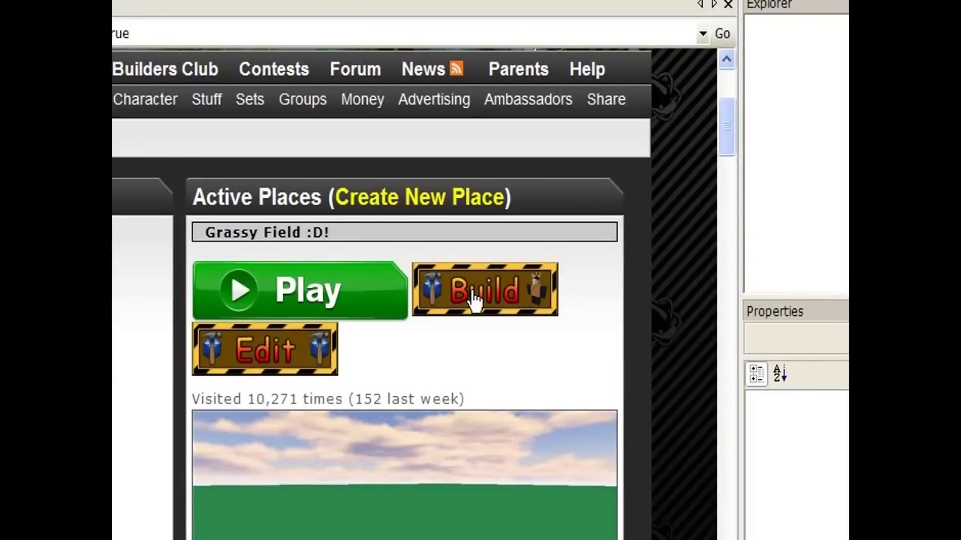
pyautogui.click(761, 183)
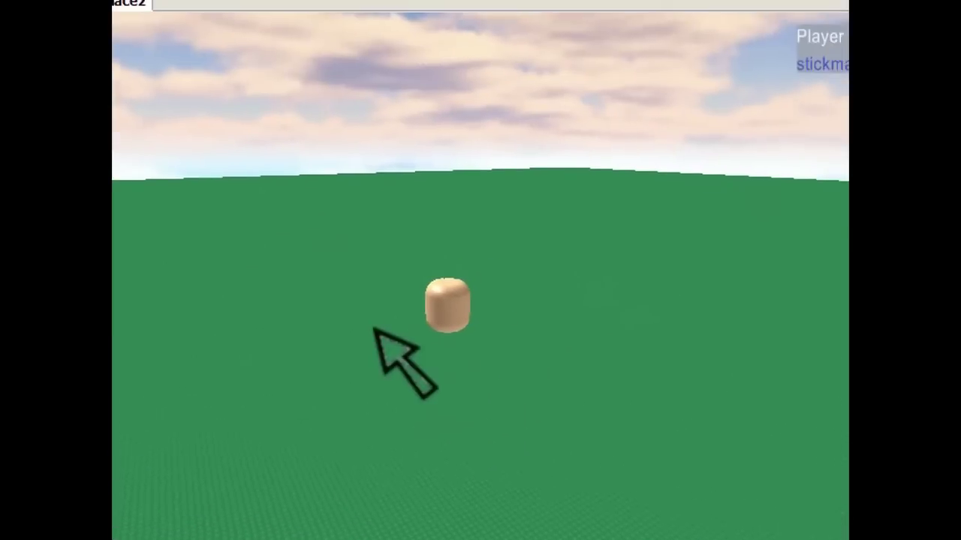
# Step: Expand the Workspace of the Grassy Field place and delete BanScript
pyautogui.moveTo(479, 288)
pyautogui.mouseDown(button='right')
pyautogui.moveTo(480, 298)
pyautogui.moveTo(473, 293)
pyautogui.mouseUp(button='right')
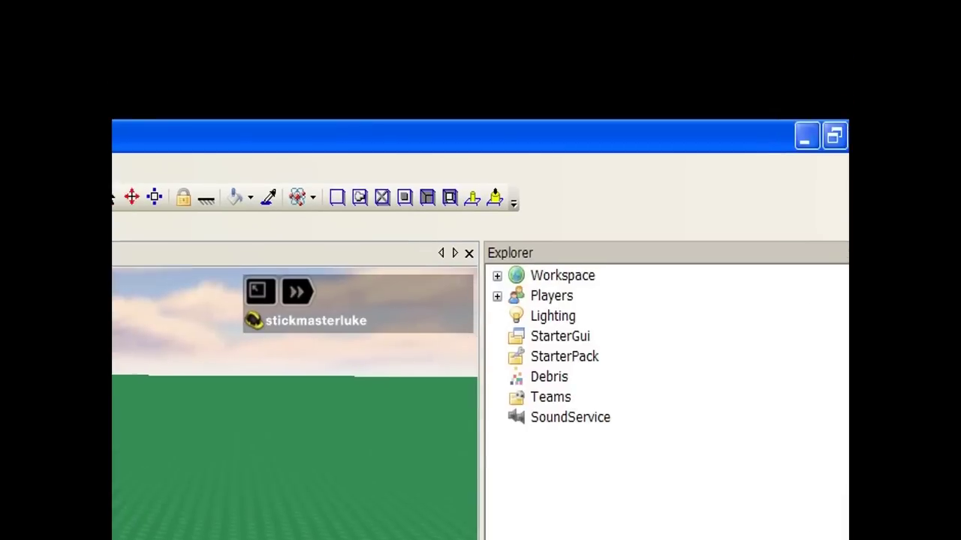
pyautogui.click(497, 276)
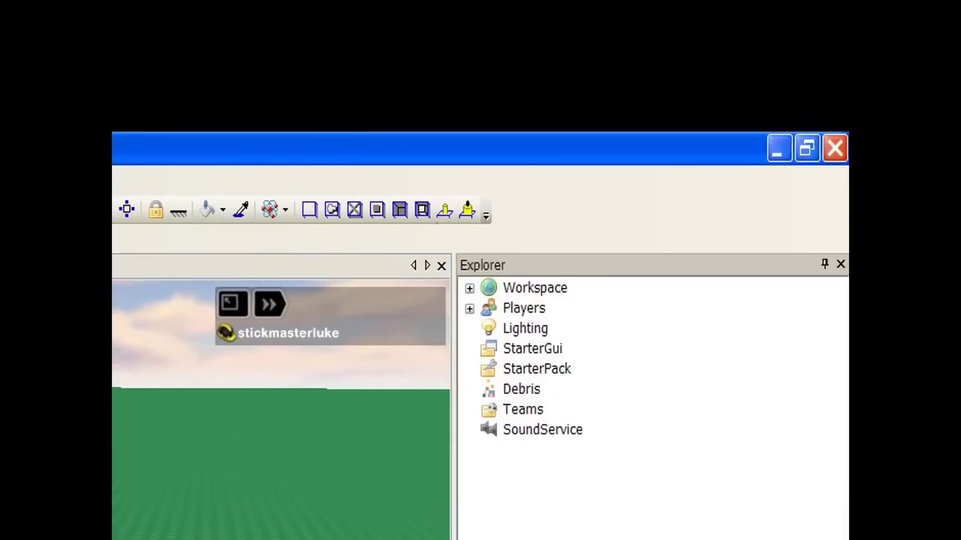
pyautogui.click(546, 298)
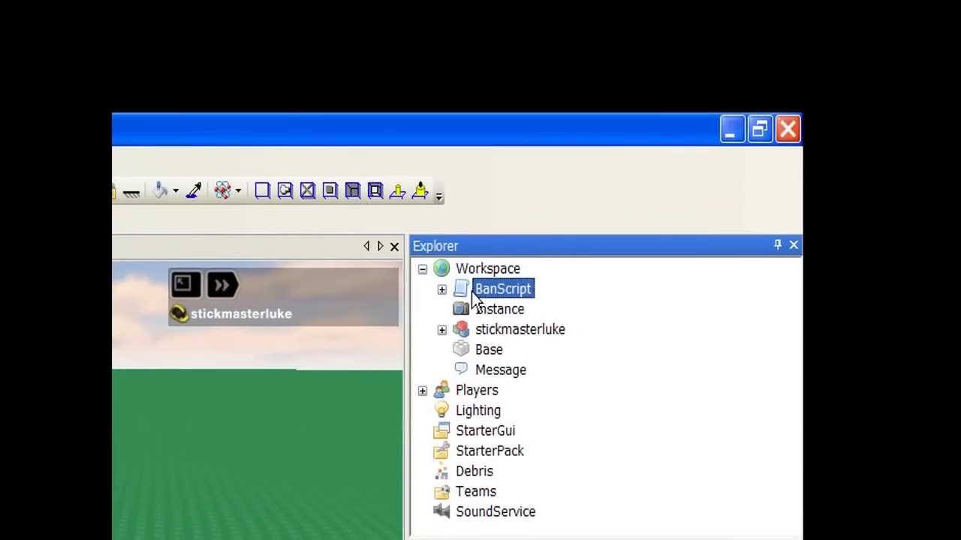
pyautogui.press('Delete')
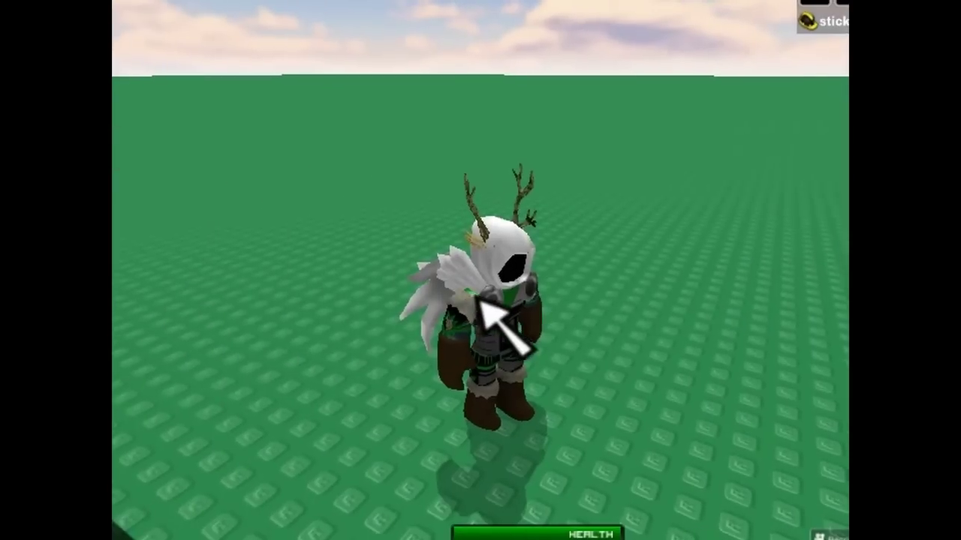